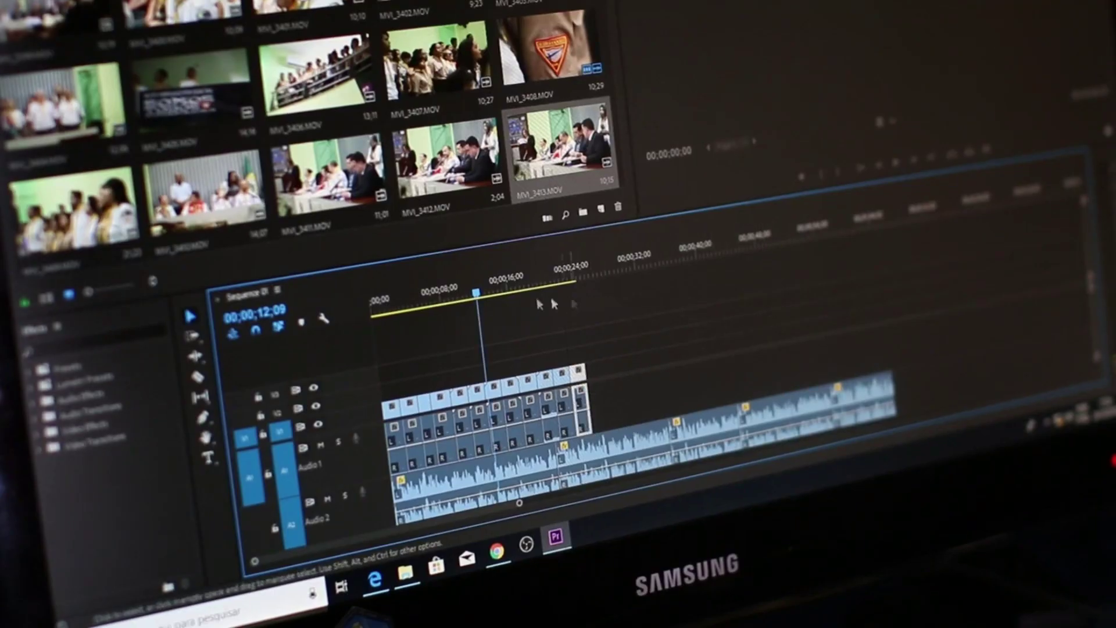
# - Scrub through the sequence, stop playback, and trim about 1;23 off the clip's end
pyautogui.moveTo(481, 297); pyautogui.dragTo(555, 309)
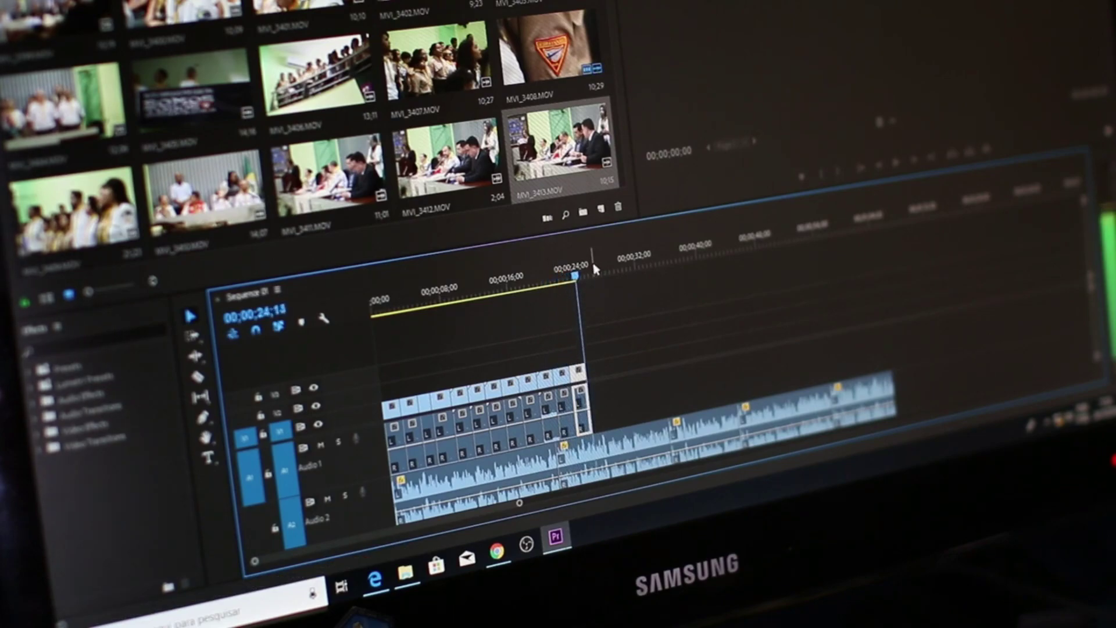
pyautogui.press('space')
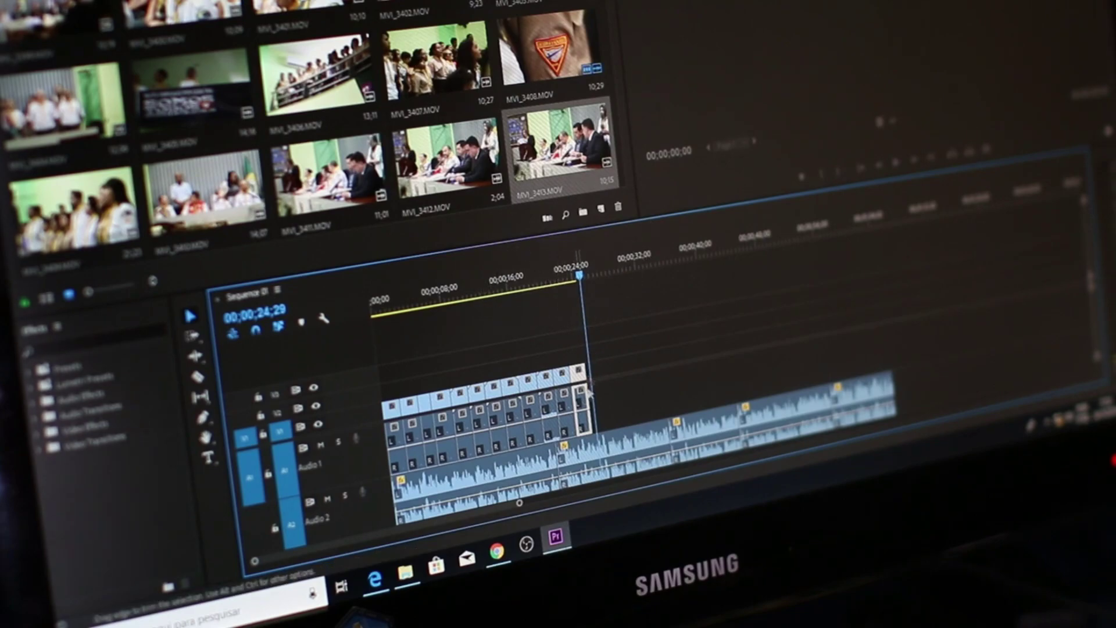
pyautogui.moveTo(589, 401); pyautogui.dragTo(592, 400)
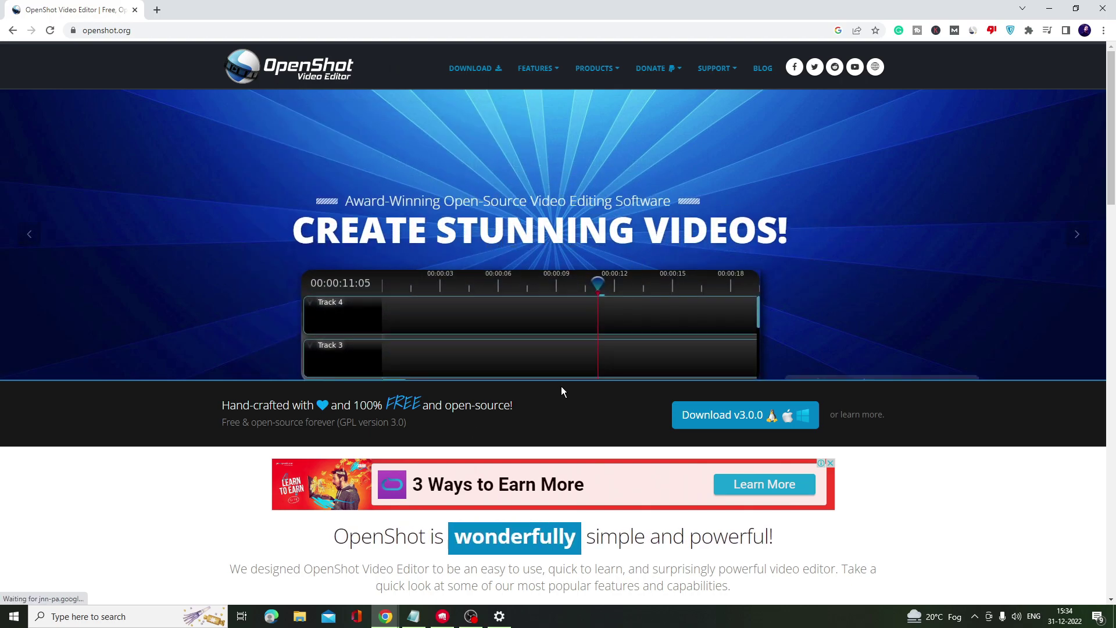
# - Visit the OpenShot download page, then launch OpenShot Video Editor from Windows search
pyautogui.click(754, 411)
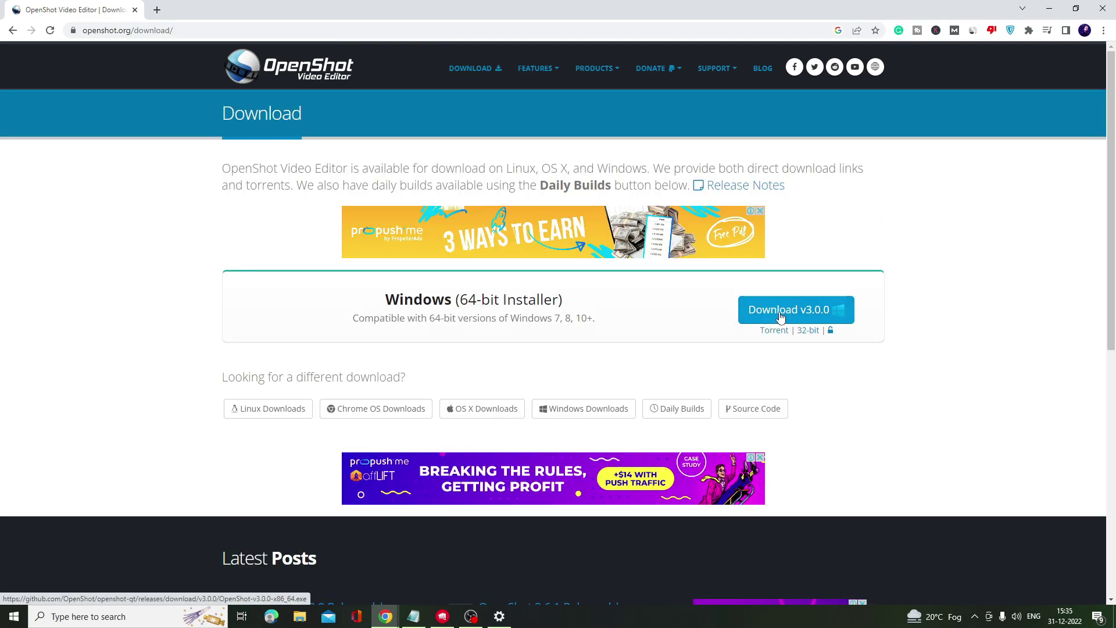
pyautogui.click(116, 616)
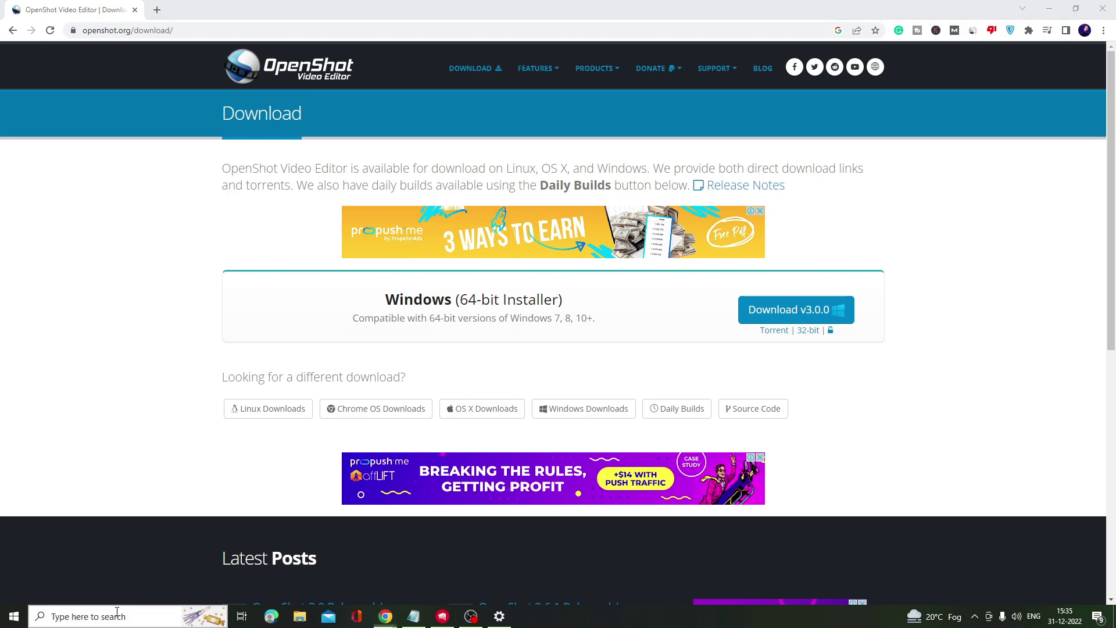
pyautogui.write('opensh')
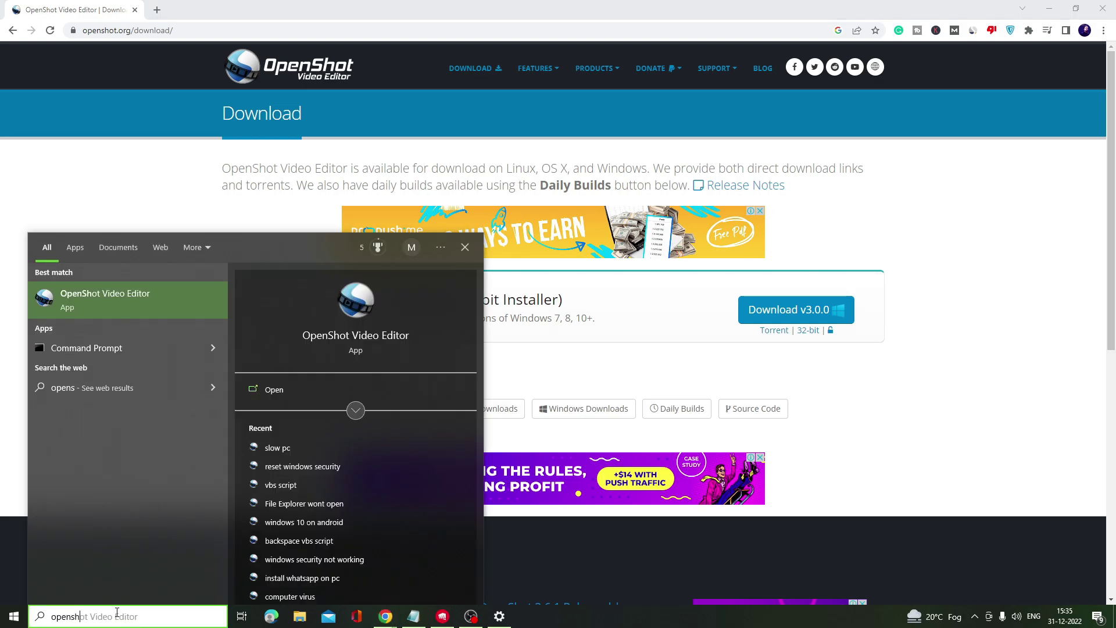
pyautogui.click(112, 294)
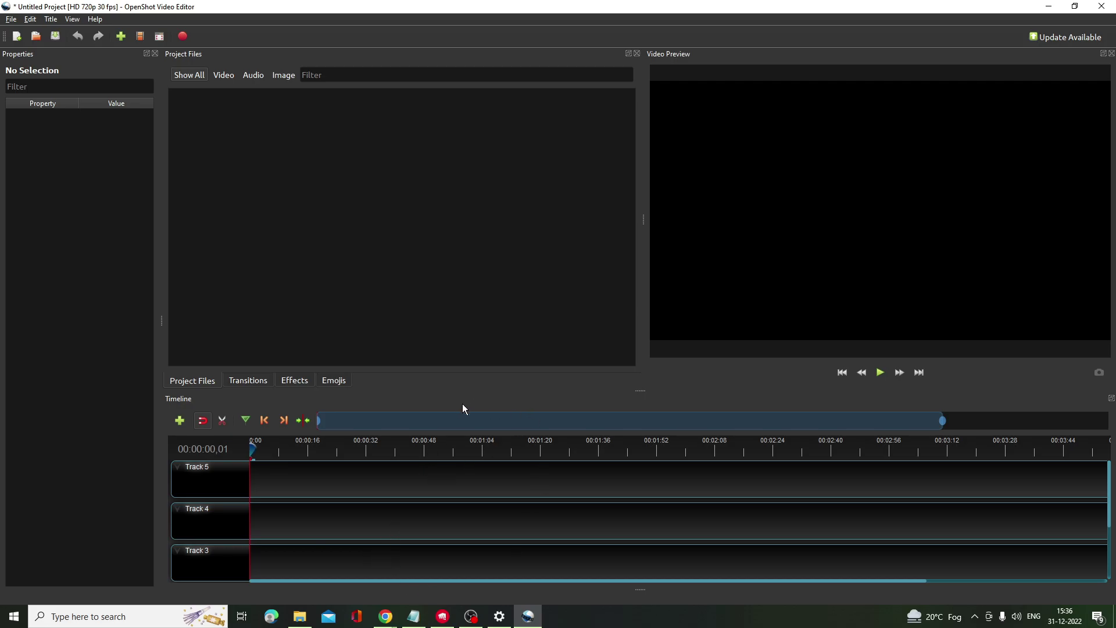
# - Import pexels-tima-miroshnichenko-5377270.mp4, place it at Track 4's start, and zoom the timeline in
pyautogui.click(302, 610)
pyautogui.moveTo(427, 228); pyautogui.dragTo(214, 222)
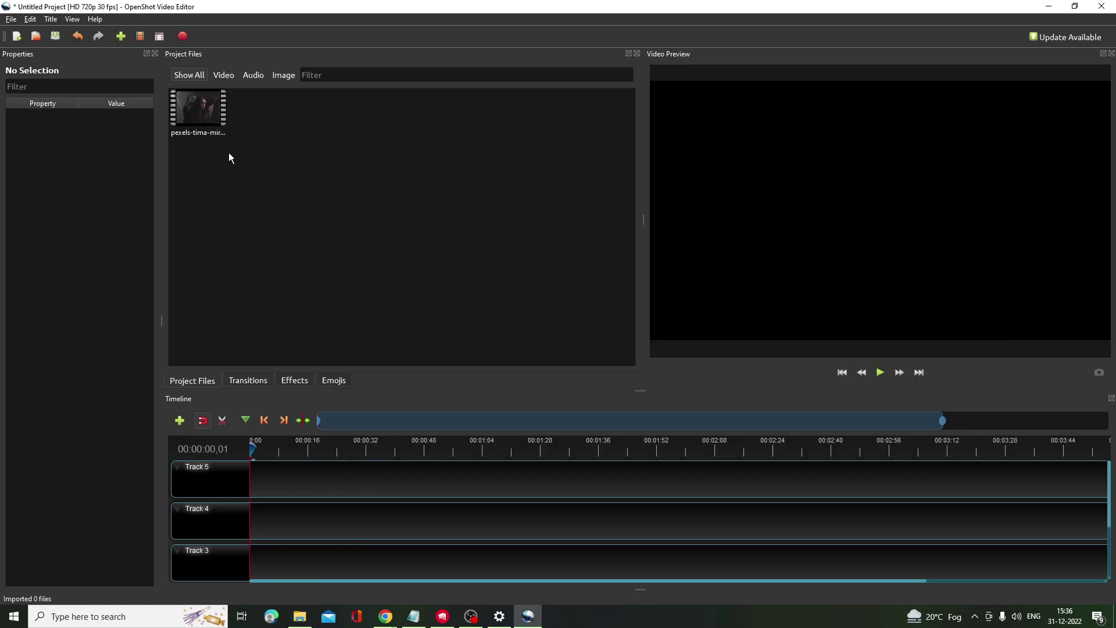
pyautogui.click(202, 106)
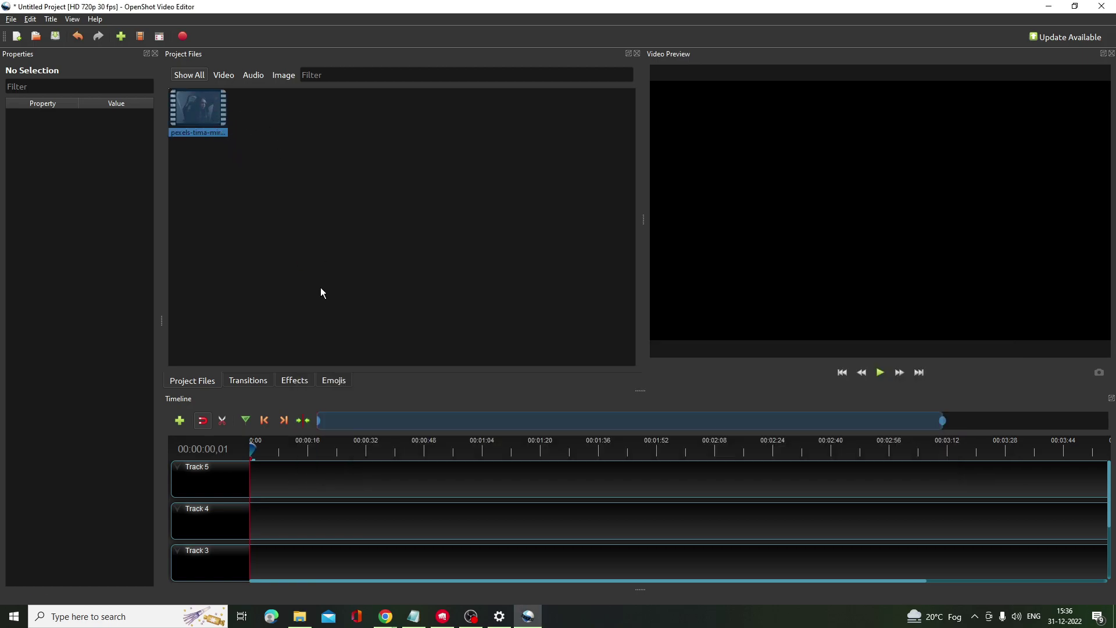
pyautogui.moveTo(344, 465); pyautogui.dragTo(300, 520)
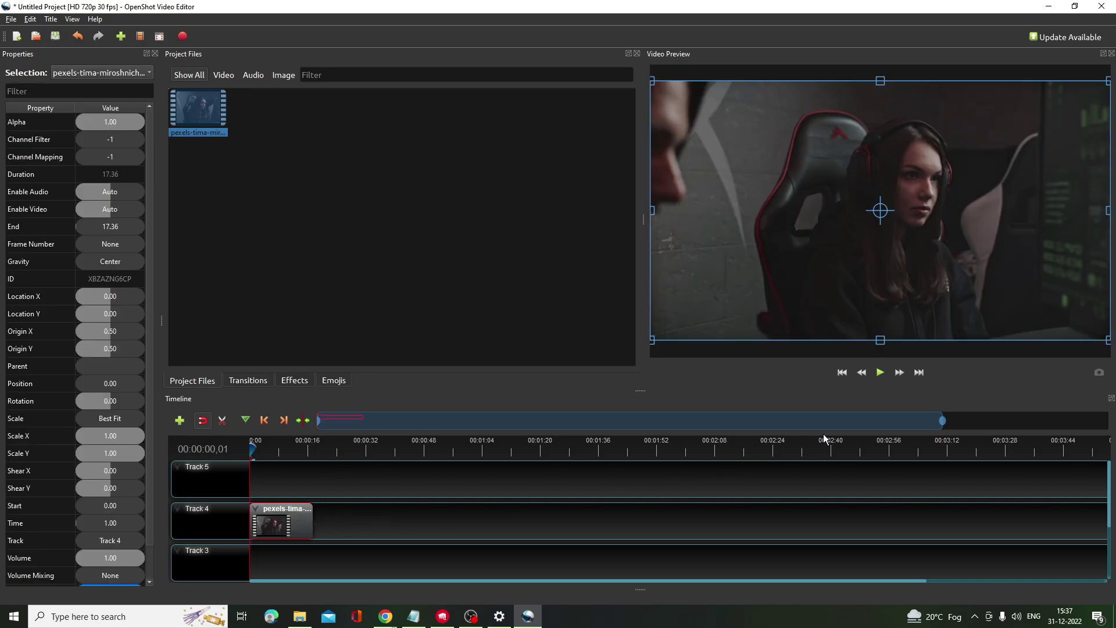
pyautogui.moveTo(943, 420); pyautogui.dragTo(544, 420)
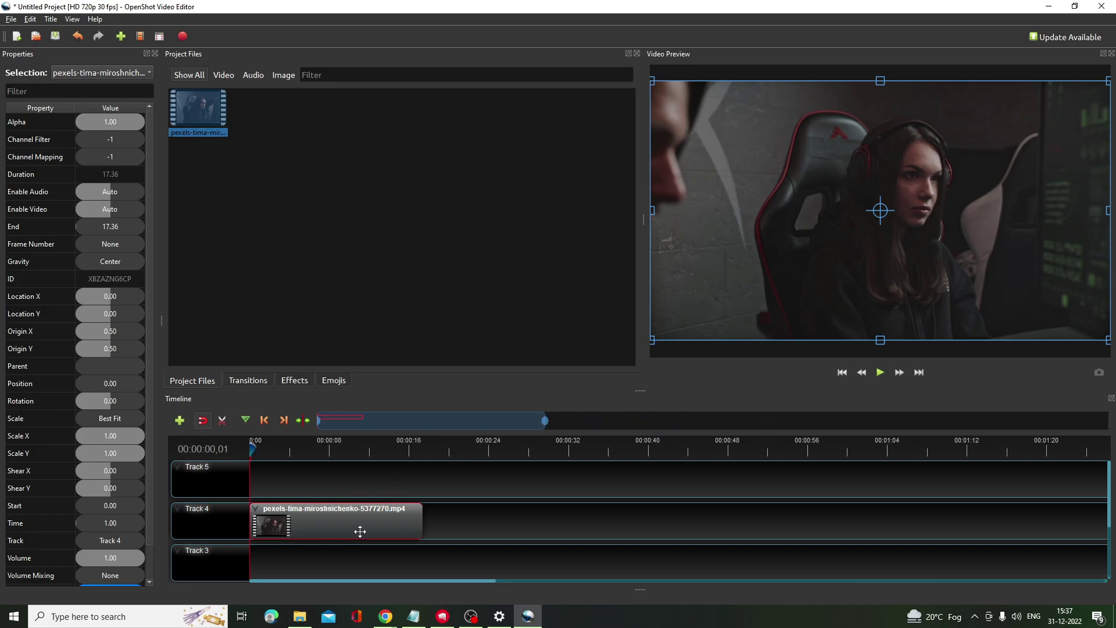
pyautogui.moveTo(251, 447); pyautogui.dragTo(267, 449)
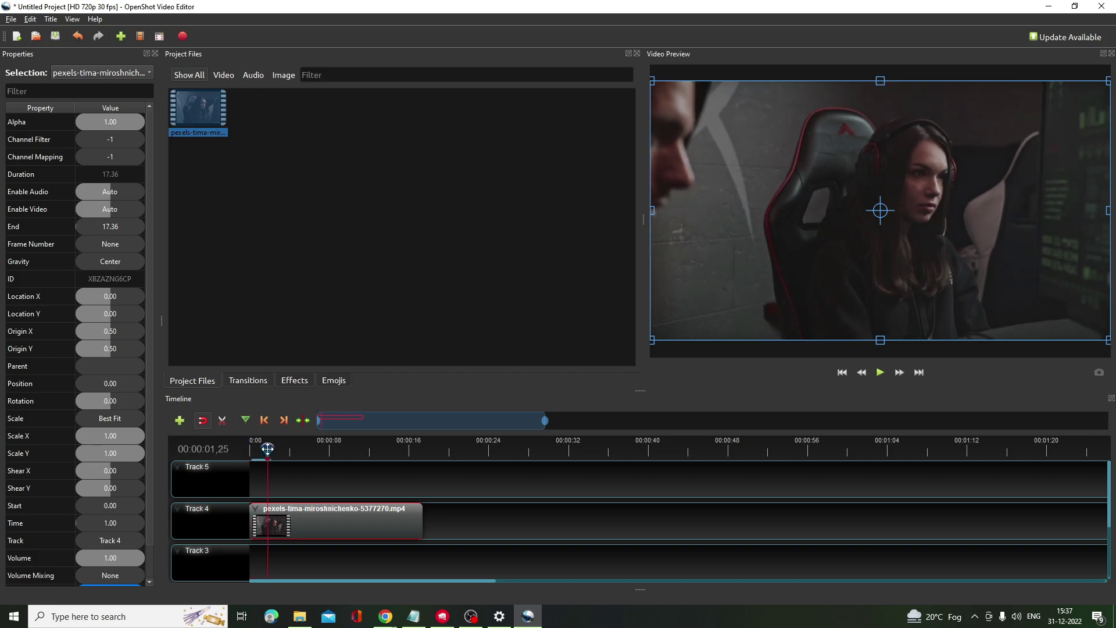
pyautogui.rightClick(301, 516)
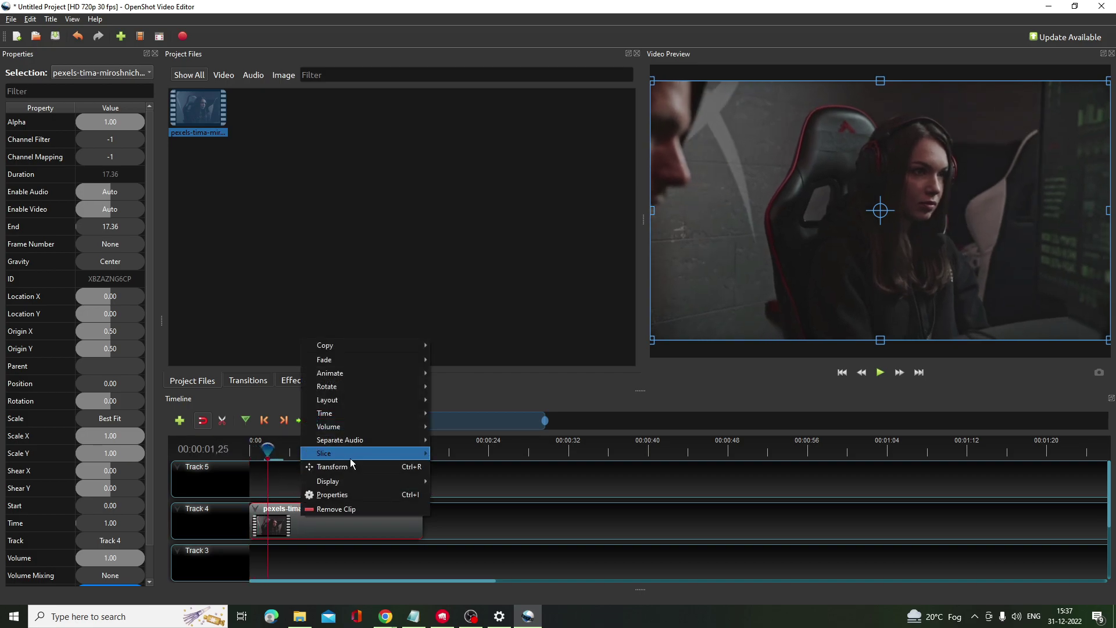
pyautogui.moveTo(407, 454)
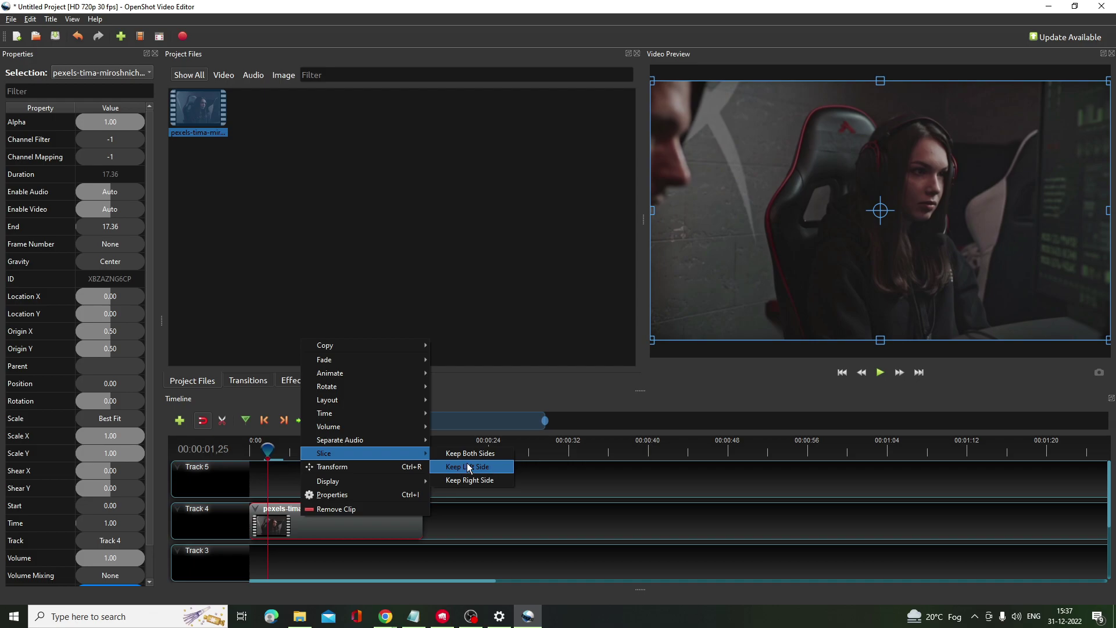
pyautogui.moveTo(423, 431)
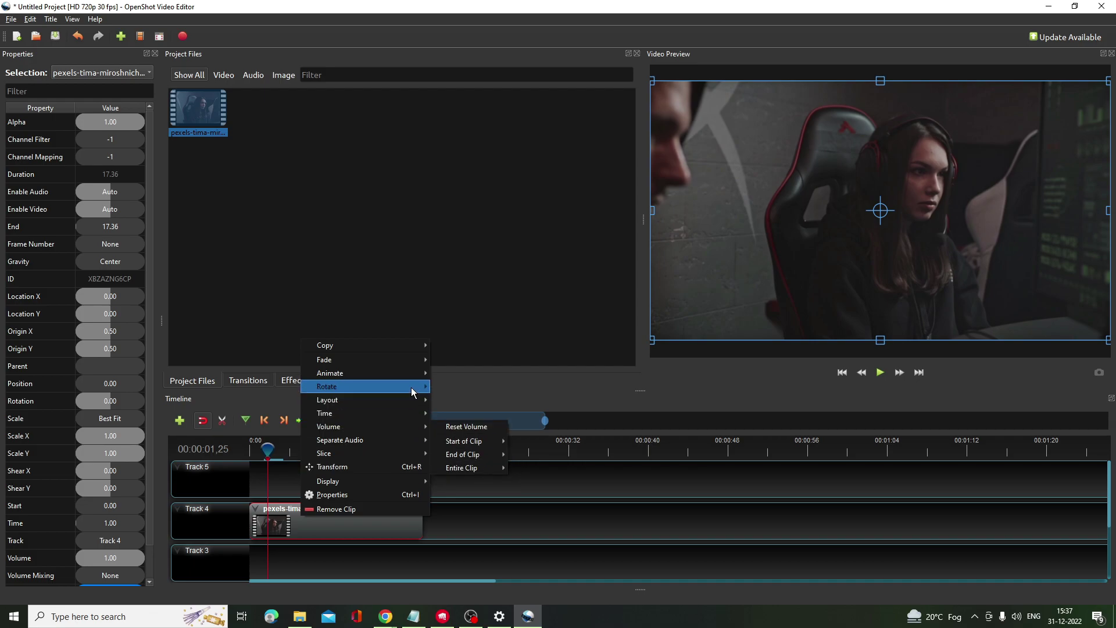
pyautogui.moveTo(412, 364)
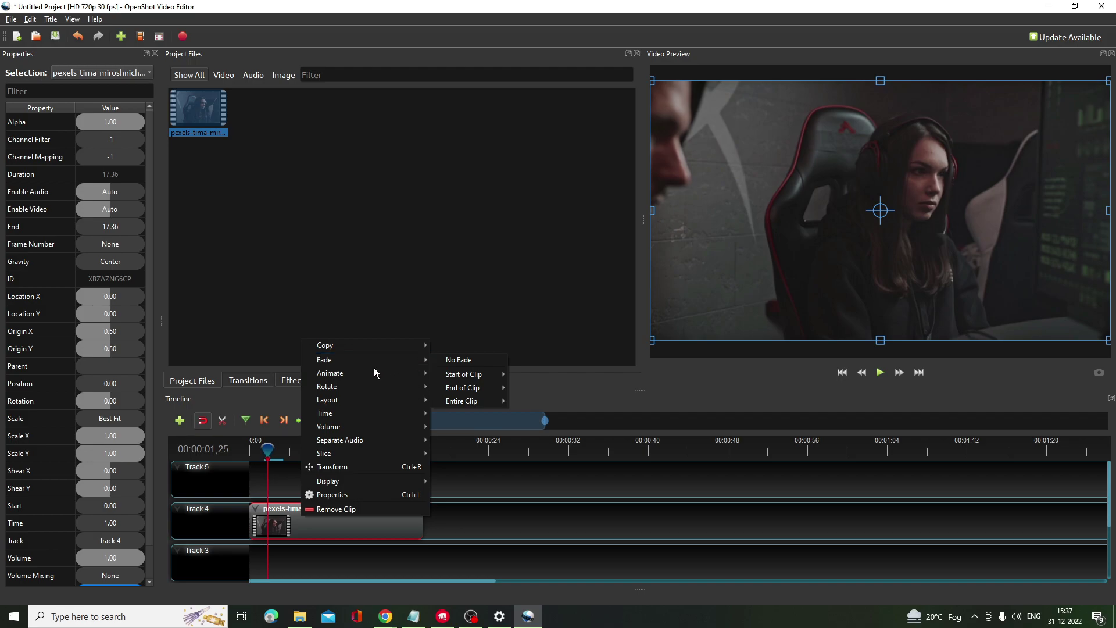
pyautogui.moveTo(336, 405)
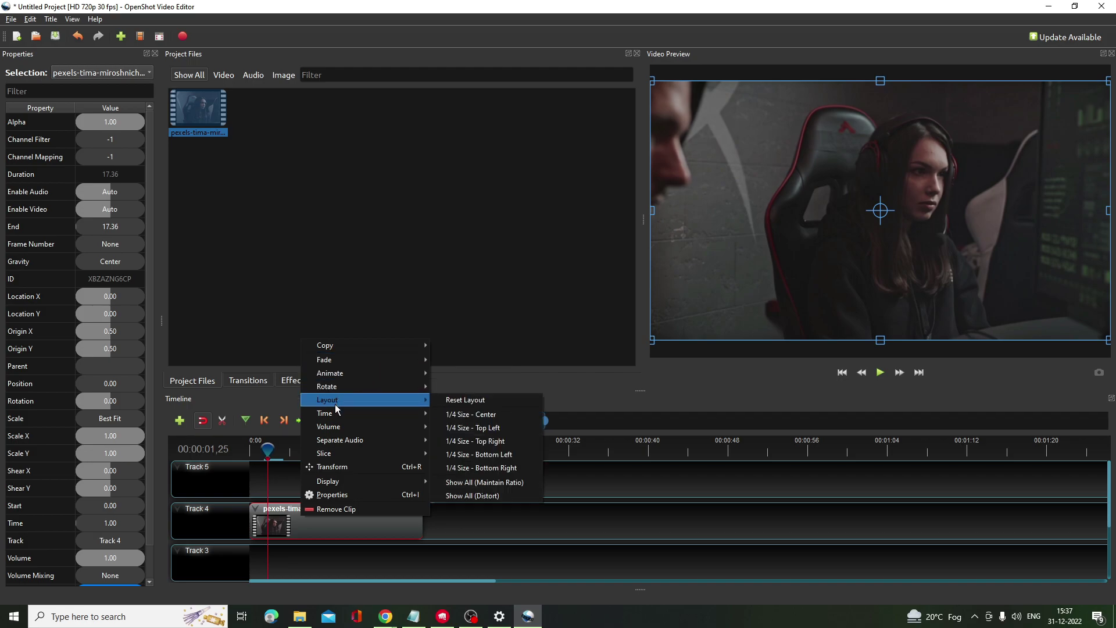
pyautogui.click(340, 347)
pyautogui.click(369, 526)
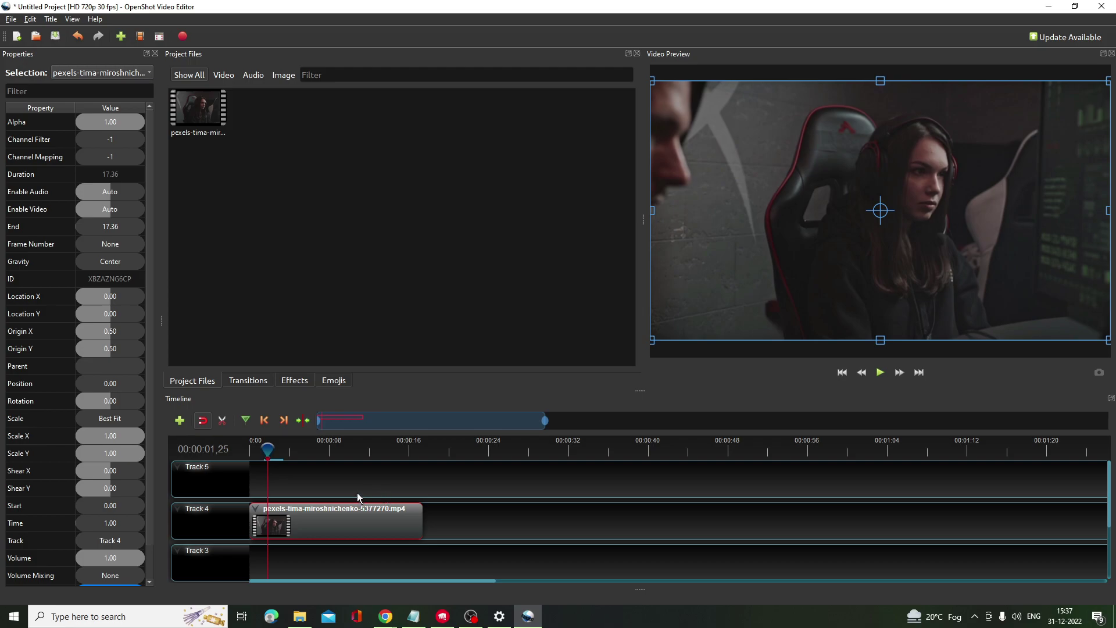
# - Reselect the Track 4 clip and export it as an MP4 named 'crown 1' to Pictures
pyautogui.click(358, 476)
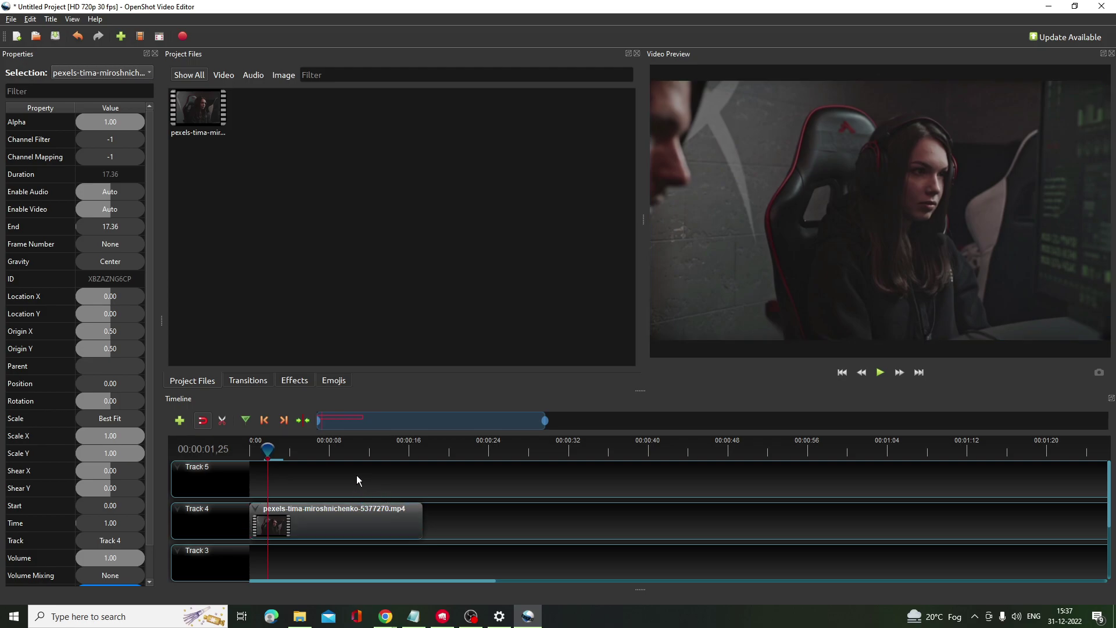
pyautogui.click(286, 523)
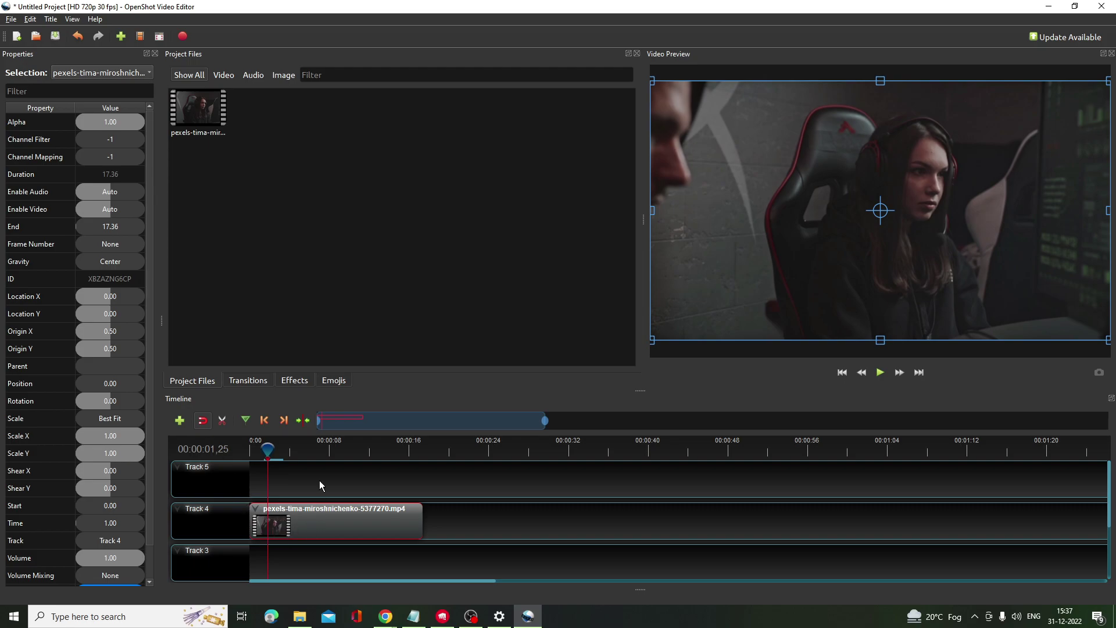
pyautogui.click(187, 40)
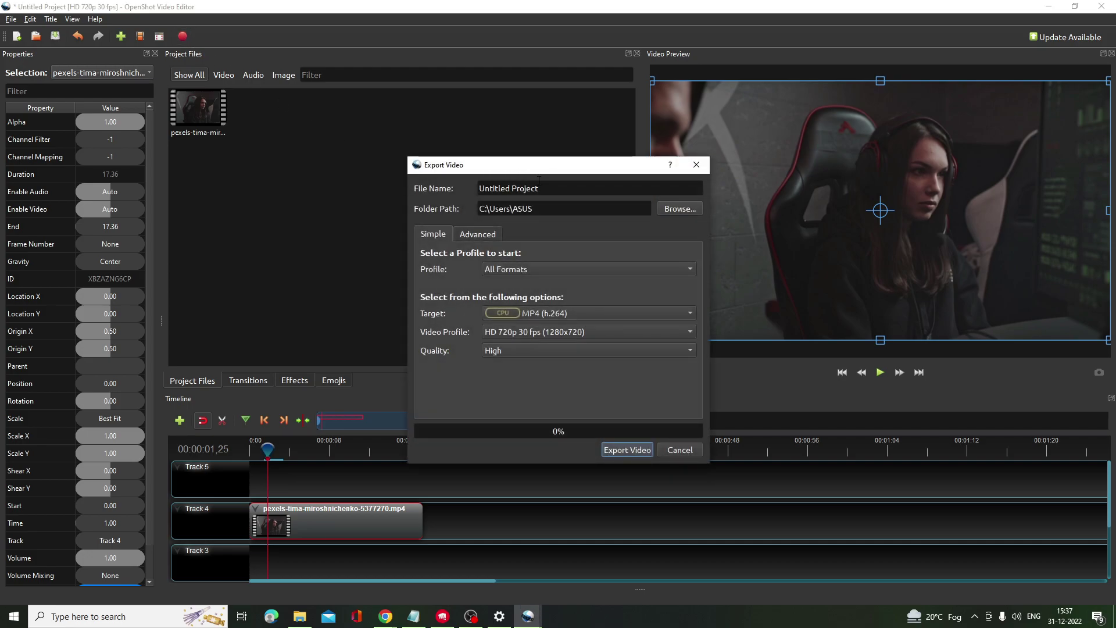
pyautogui.moveTo(539, 185); pyautogui.dragTo(425, 193)
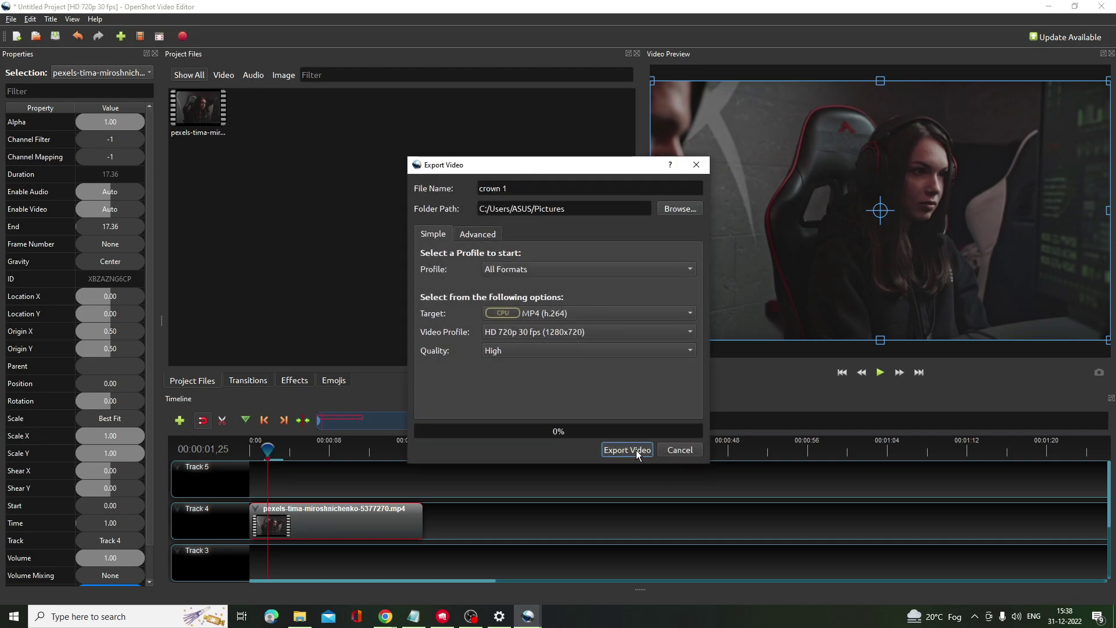
pyautogui.click(640, 451)
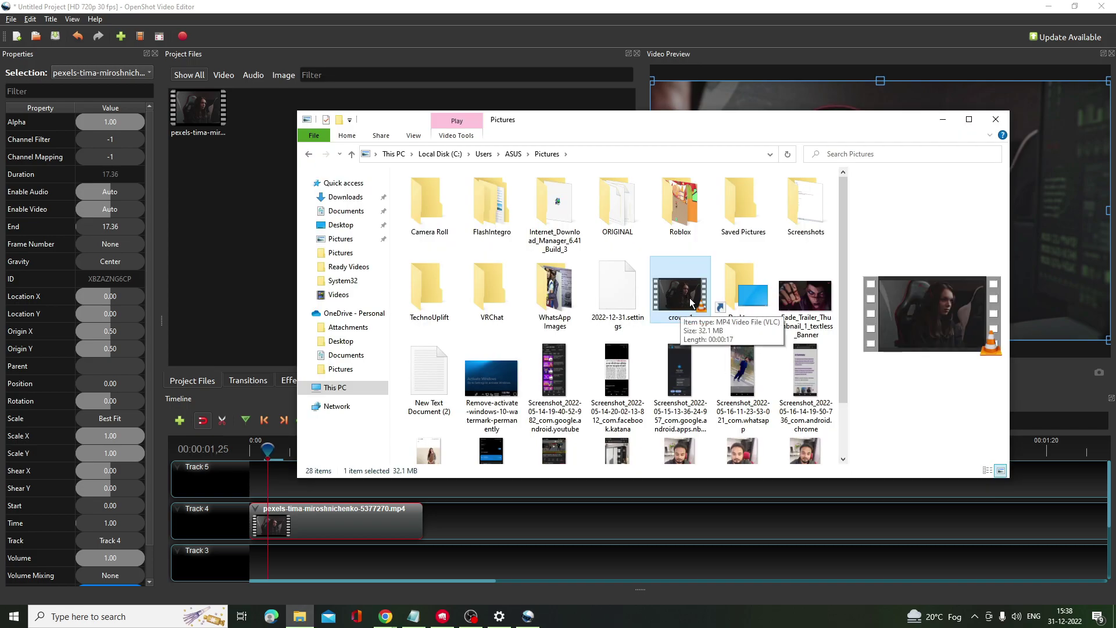
# - Play the exported crown 1 video to check it, then close the preview
pyautogui.doubleClick(688, 302)
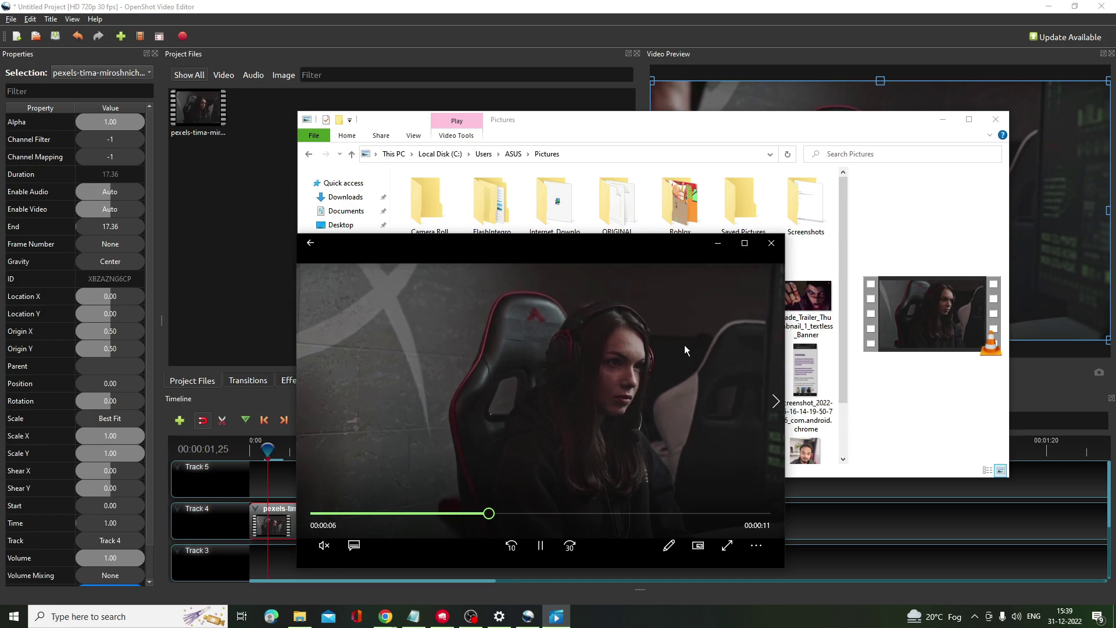
pyautogui.click(772, 243)
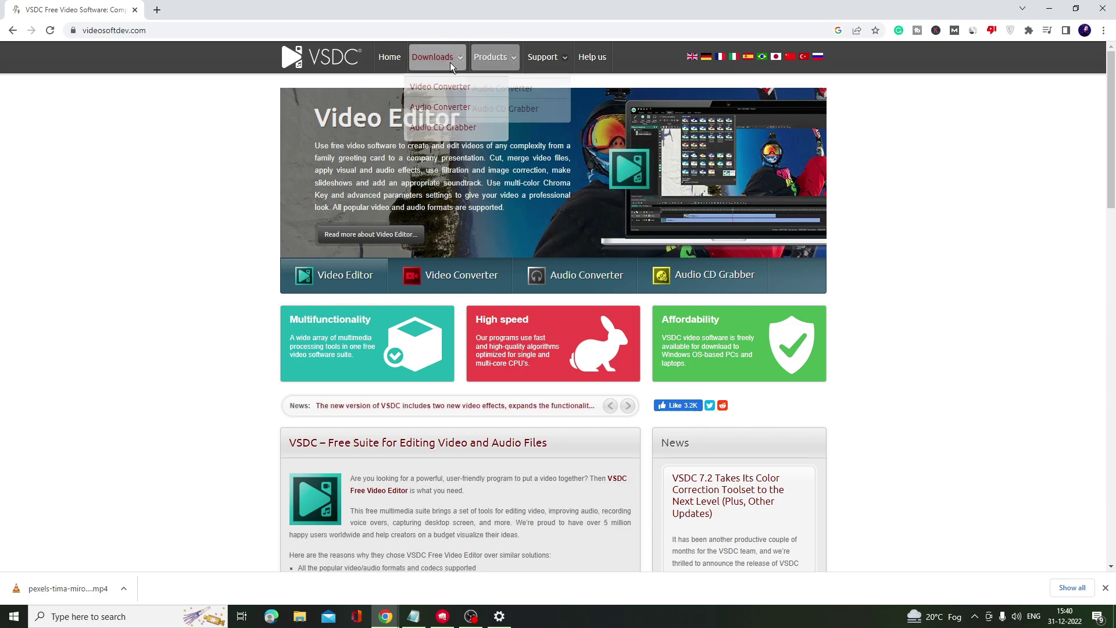
# - Go to the VSDC Video Editor 7.2 download page through videosoftdev.com's Downloads menu
pyautogui.moveTo(457, 63)
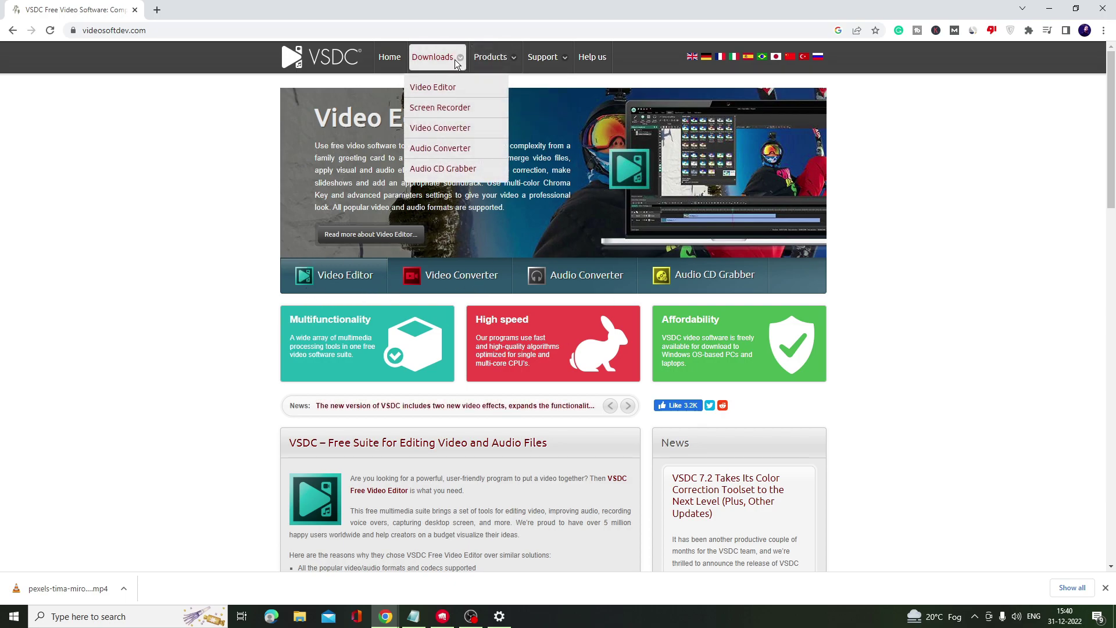
pyautogui.click(454, 90)
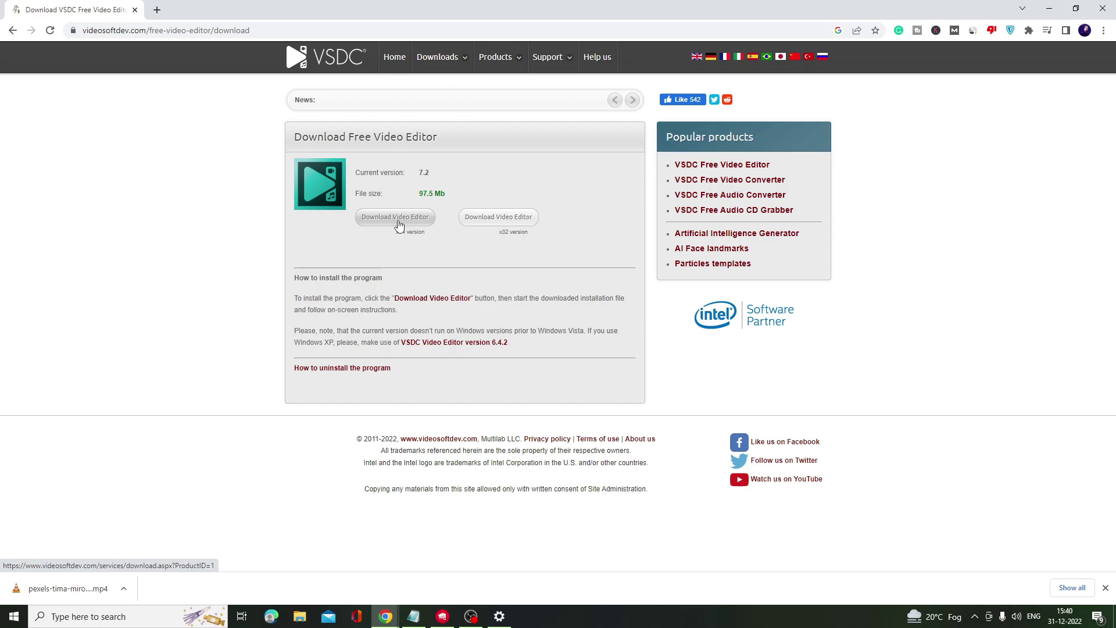
# - Search 'vsd' in Windows Search and launch VSDC Free Video Editor v7.2
pyautogui.click(136, 616)
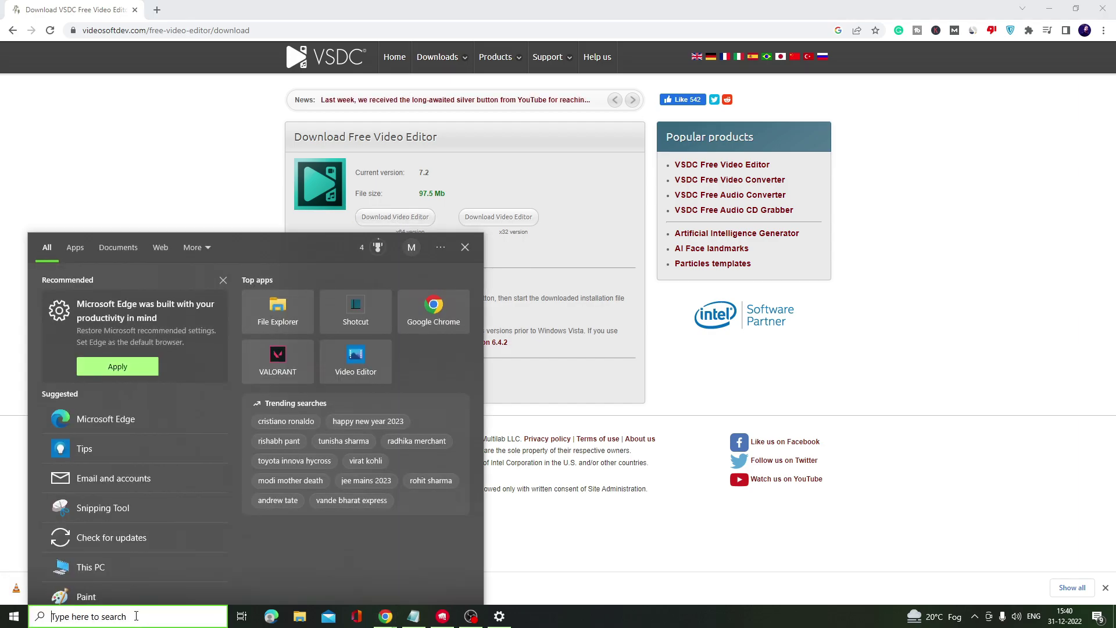
pyautogui.write('vsd')
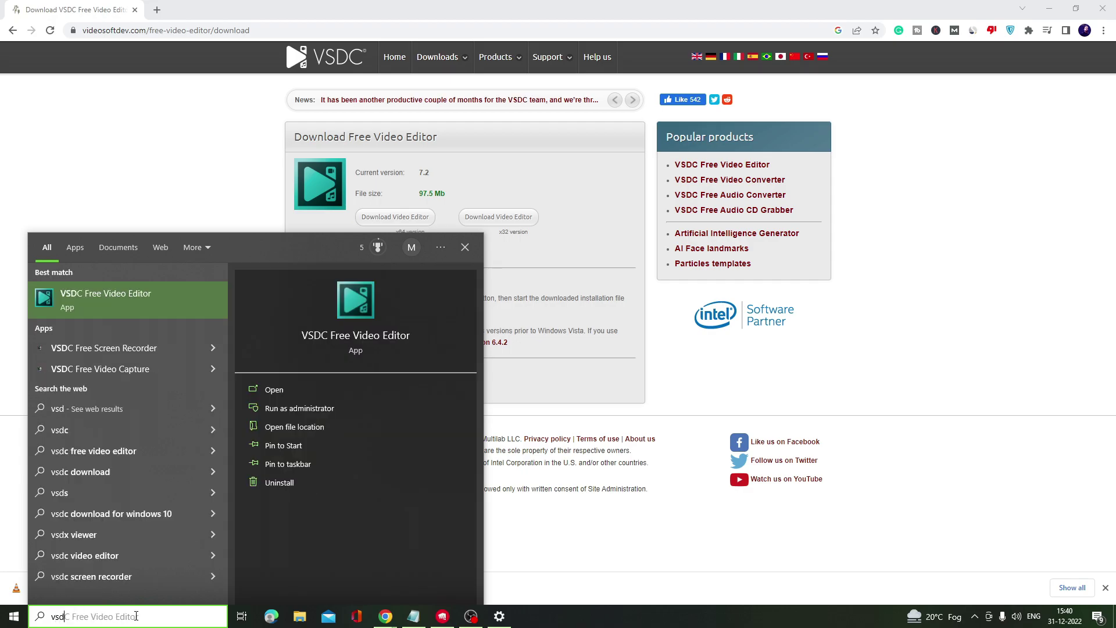
pyautogui.click(118, 298)
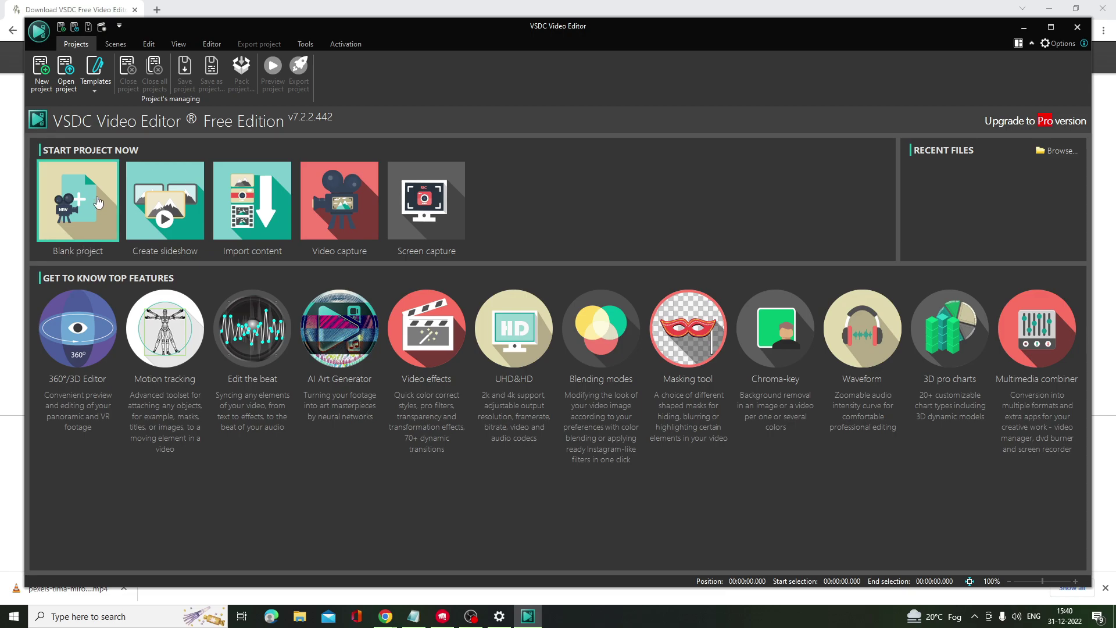
# - Create a blank project titled Crown 2 at HD 1280x720, then open Downloads in File Explorer
pyautogui.click(82, 210)
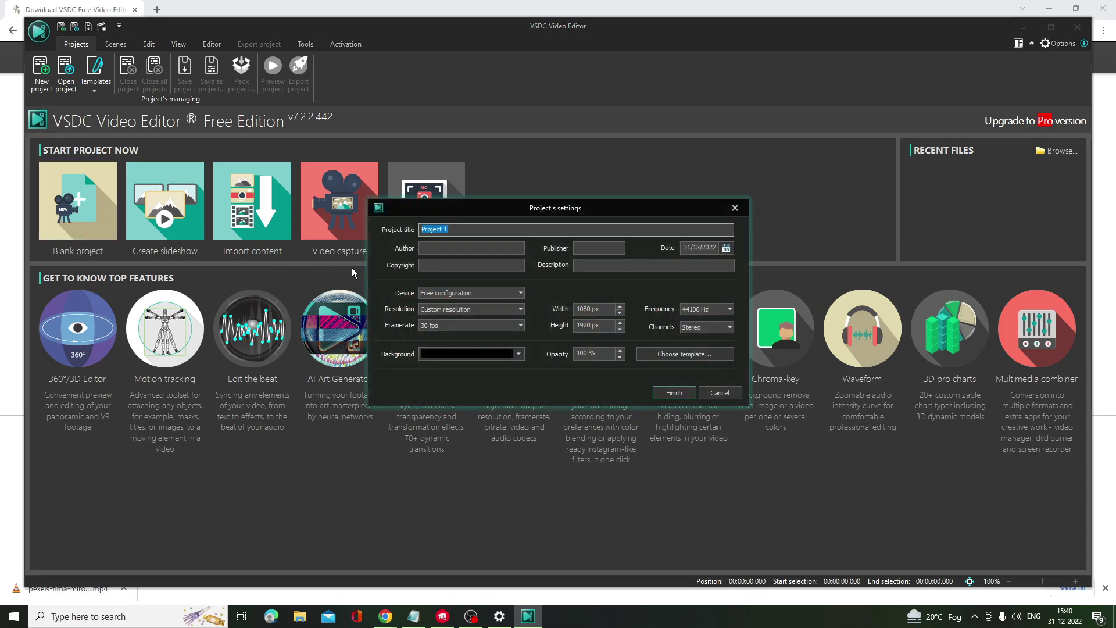
pyautogui.write('Crown 2')
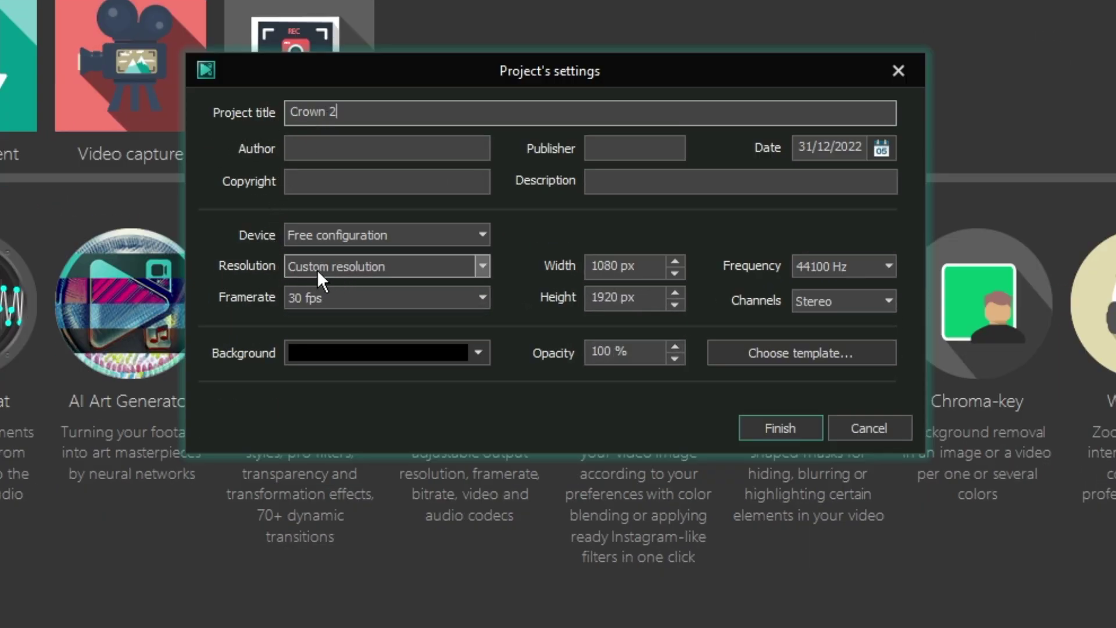
pyautogui.click(347, 268)
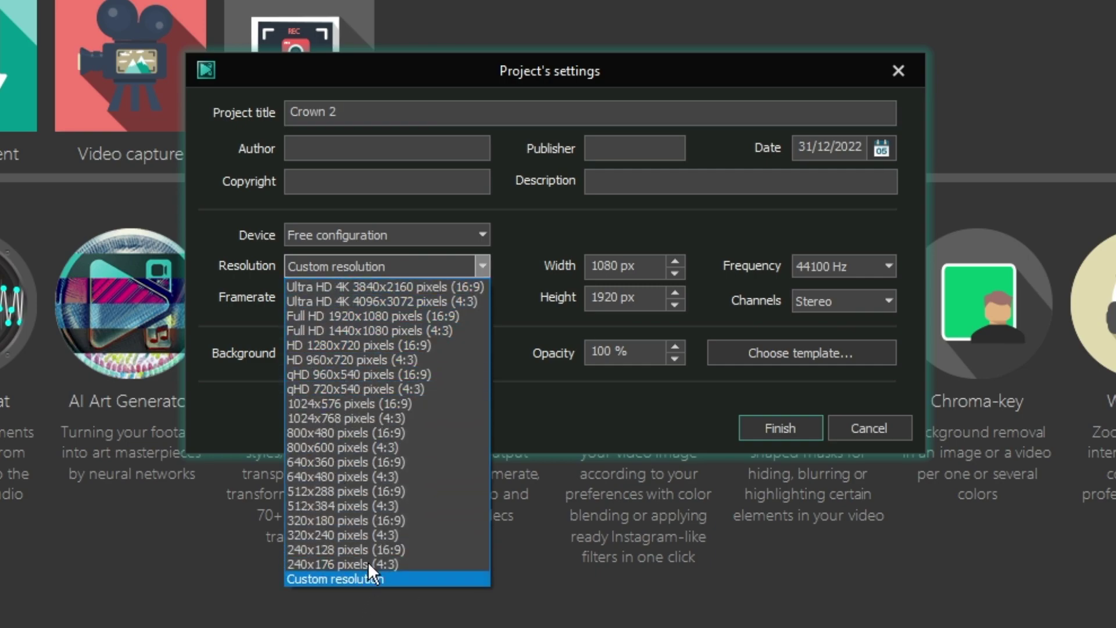
pyautogui.click(365, 346)
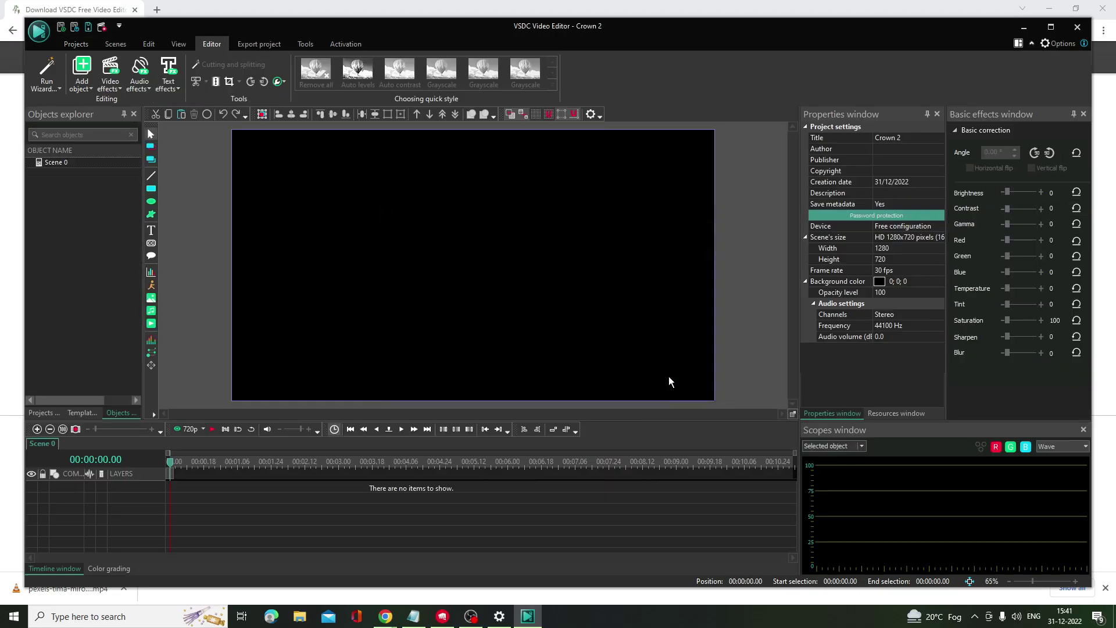
pyautogui.press('super+e')
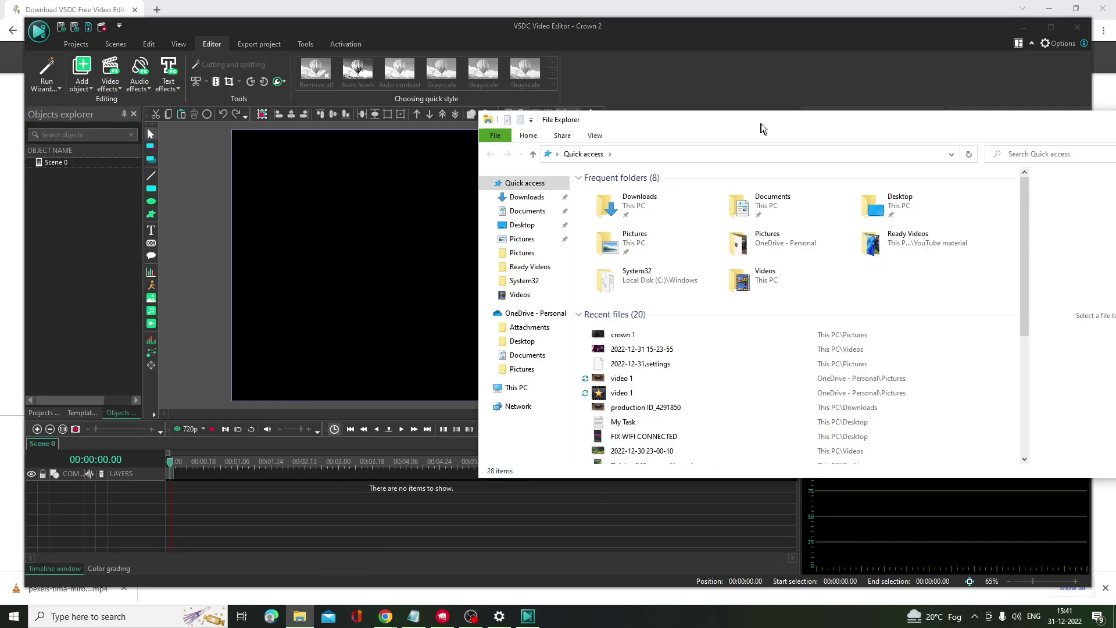
pyautogui.click(534, 196)
# - Drag the pexels clip onto the Crown 2 canvas and look through its right-click options
pyautogui.moveTo(617, 226); pyautogui.dragTo(350, 218)
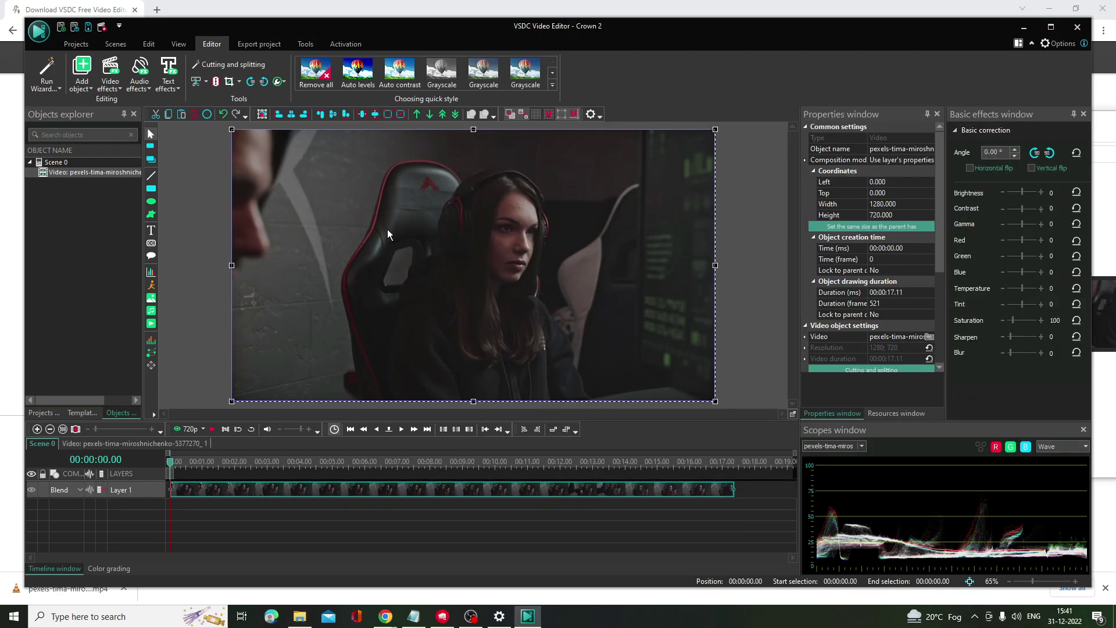
pyautogui.rightClick(328, 492)
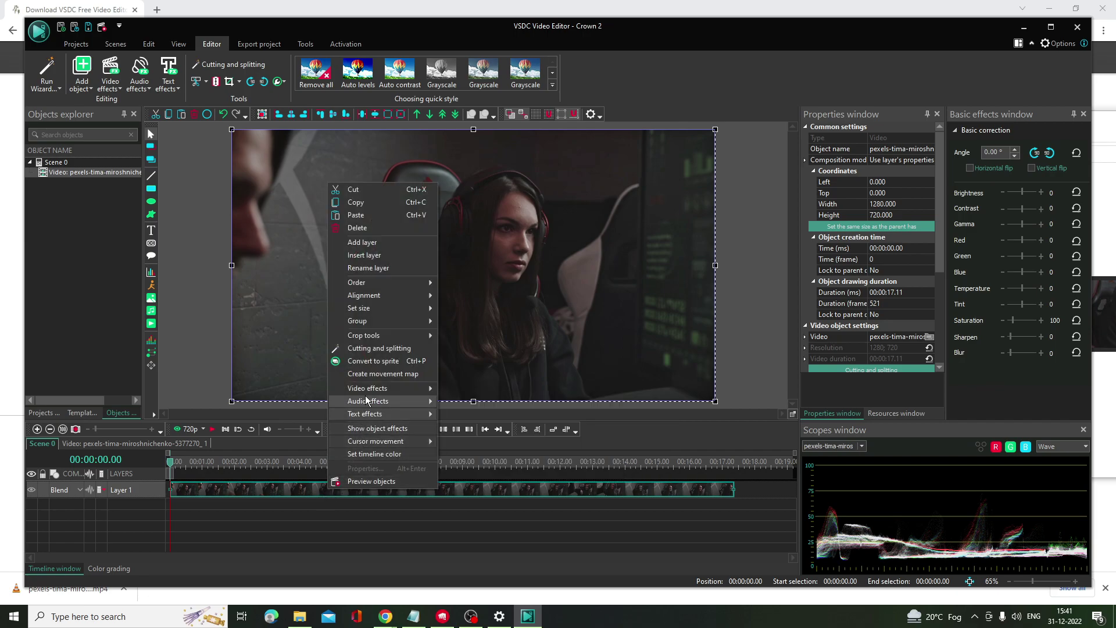
pyautogui.moveTo(370, 392)
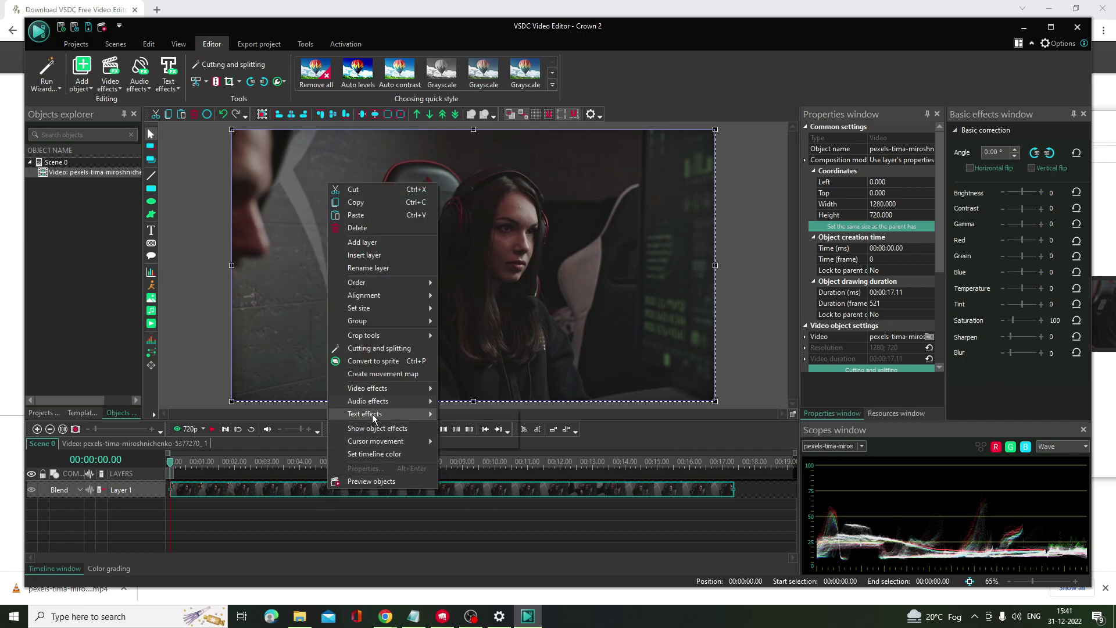
pyautogui.moveTo(388, 414)
pyautogui.click(622, 411)
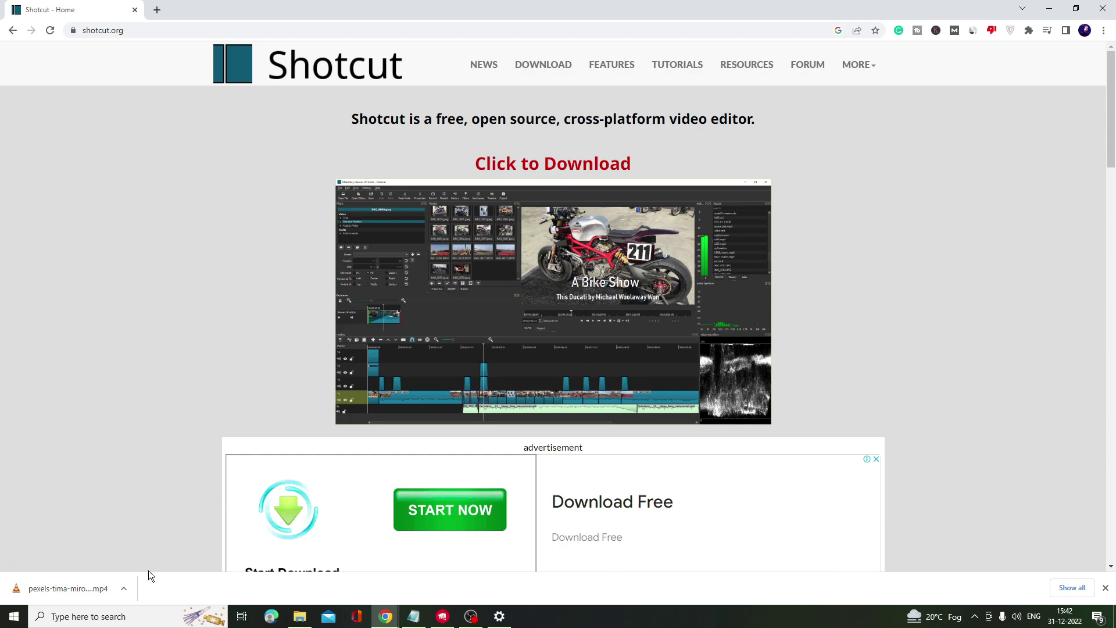
# - Search 'shotcut' in Windows Search and launch Shotcut
pyautogui.click(109, 618)
pyautogui.write('shotcut')
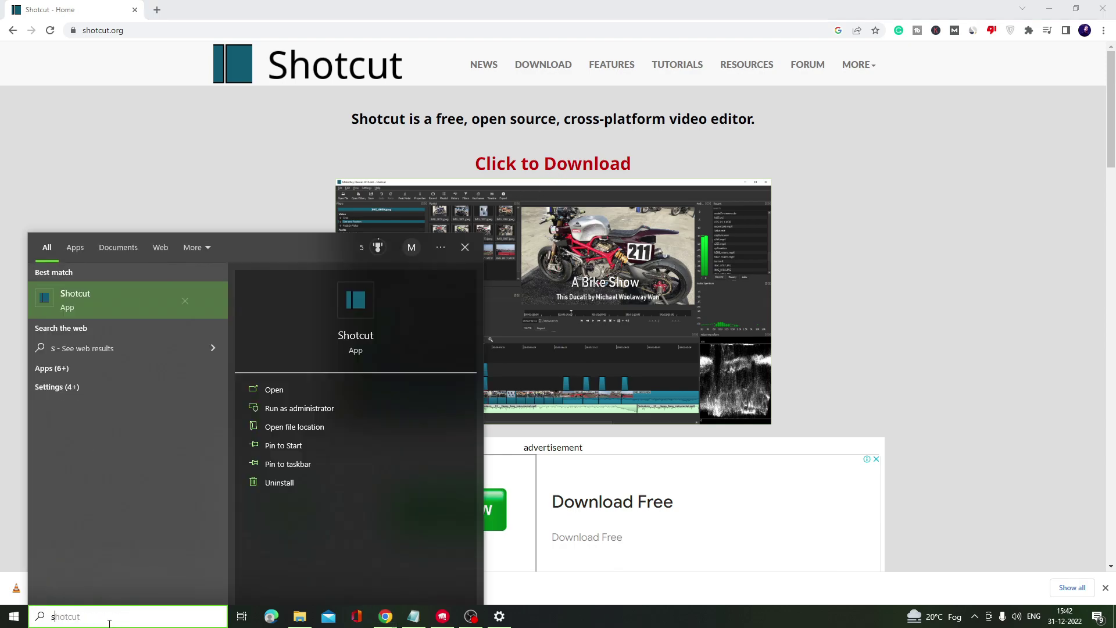
pyautogui.press('Return')
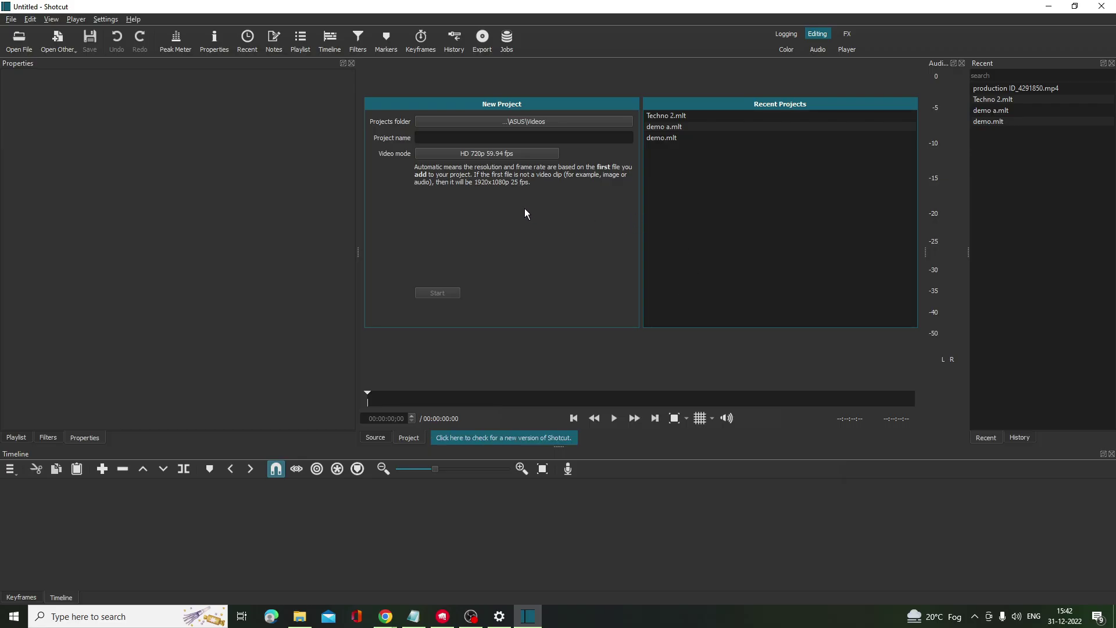
# - Name the project Crown 3, choose the HD 1080p 24 fps video mode, and start it
pyautogui.click(490, 137)
pyautogui.write('Crown 2')
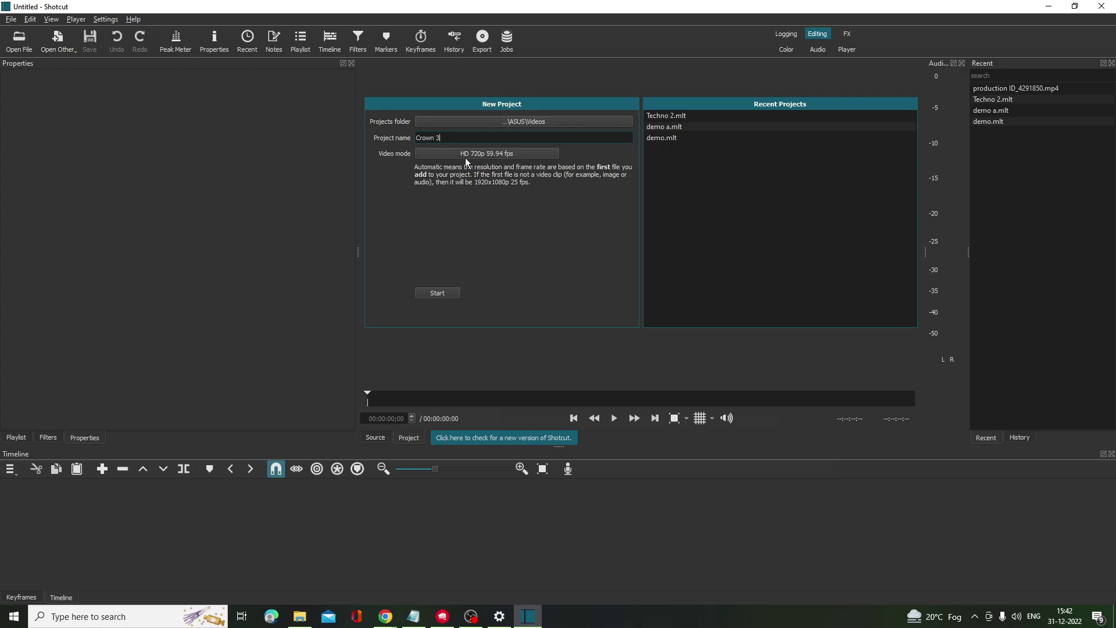
pyautogui.click(500, 155)
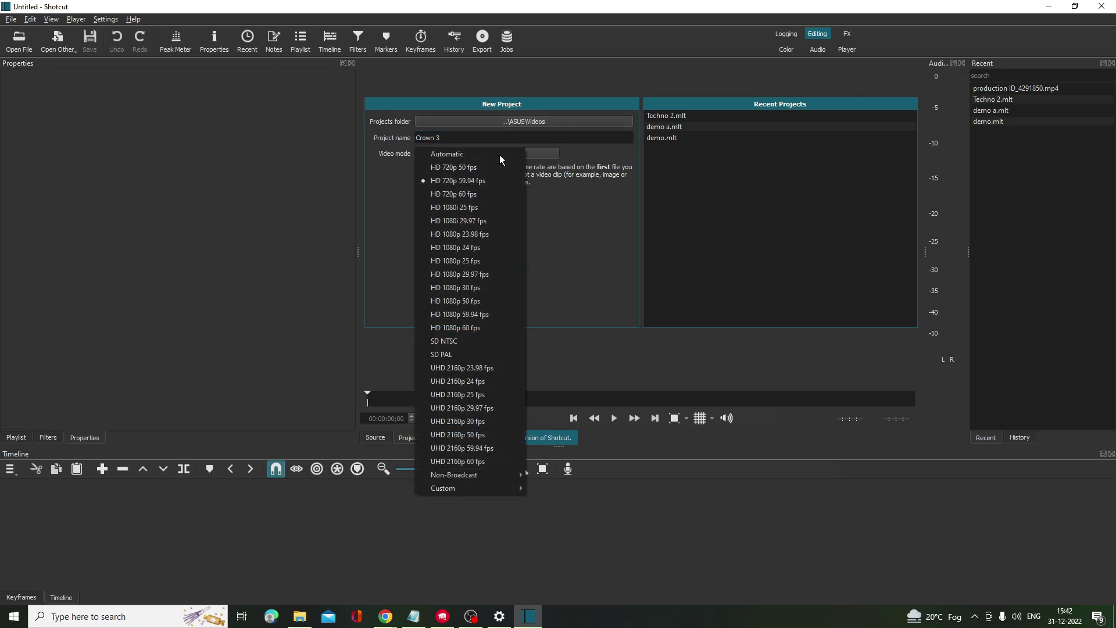
pyautogui.moveTo(451, 483)
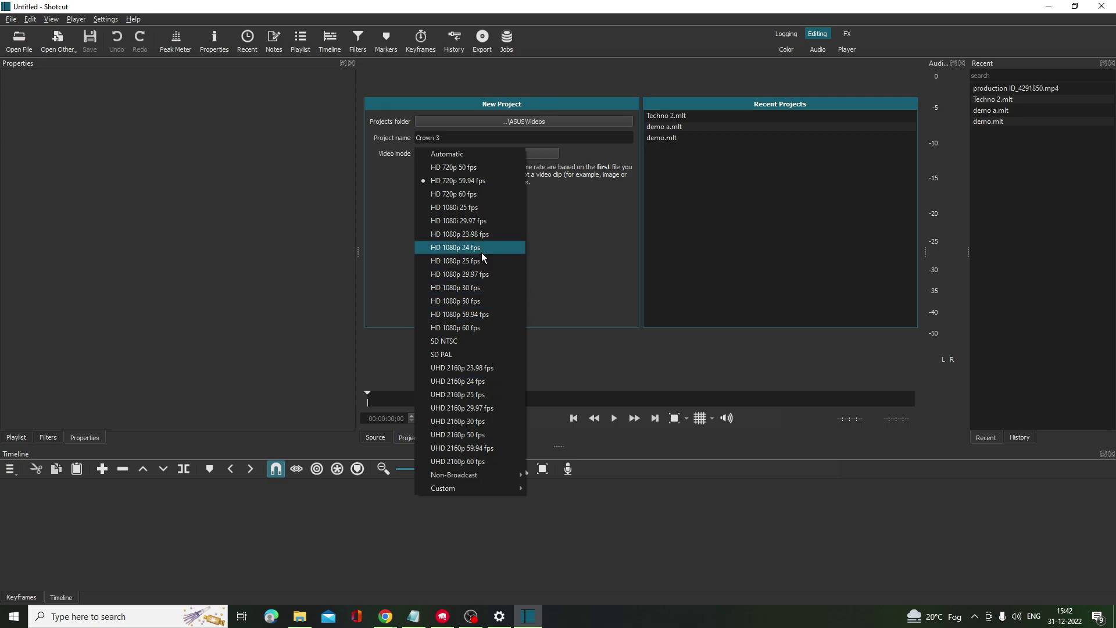
pyautogui.click(459, 249)
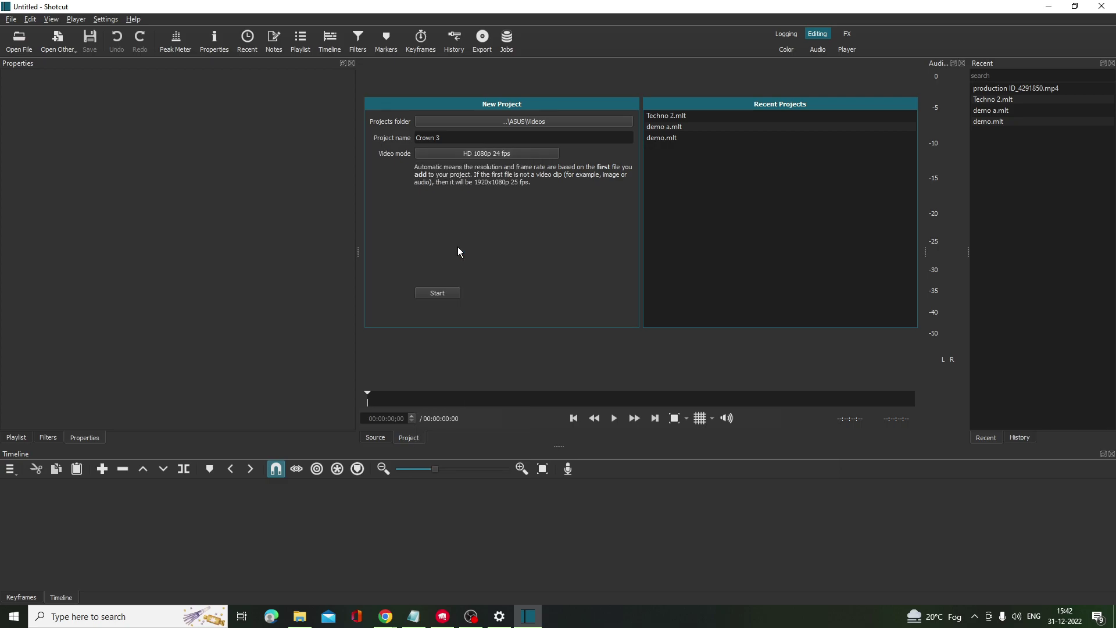
pyautogui.click(453, 295)
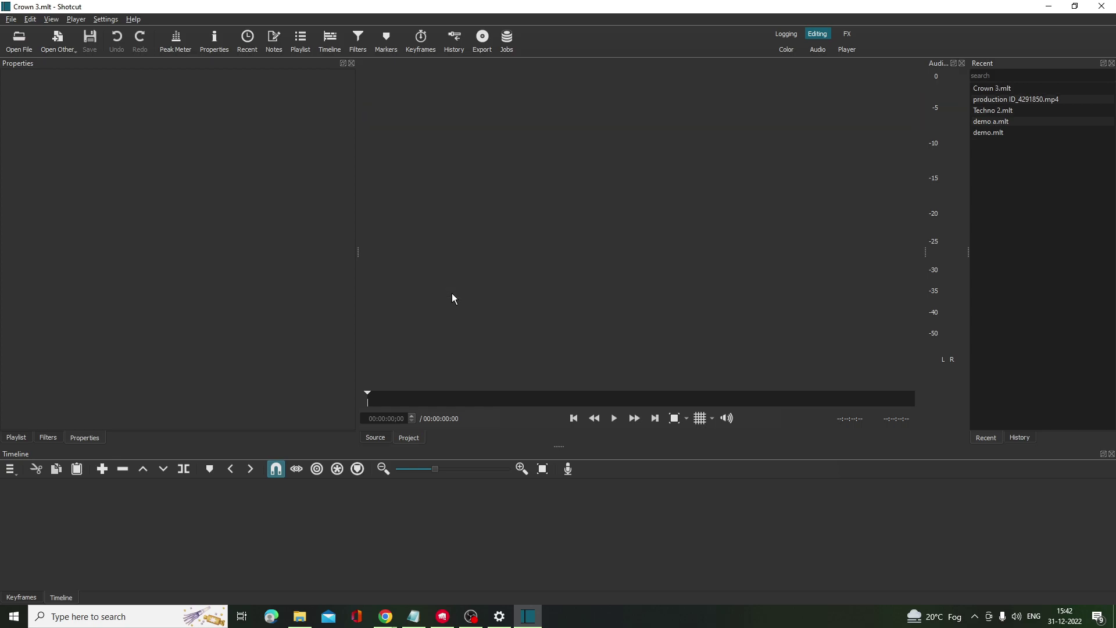
# - Load pexels-tima-miroshnichenko-5377270.mp4 from Downloads into Shotcut's player, drop it onto V1, and check its options
pyautogui.click(296, 616)
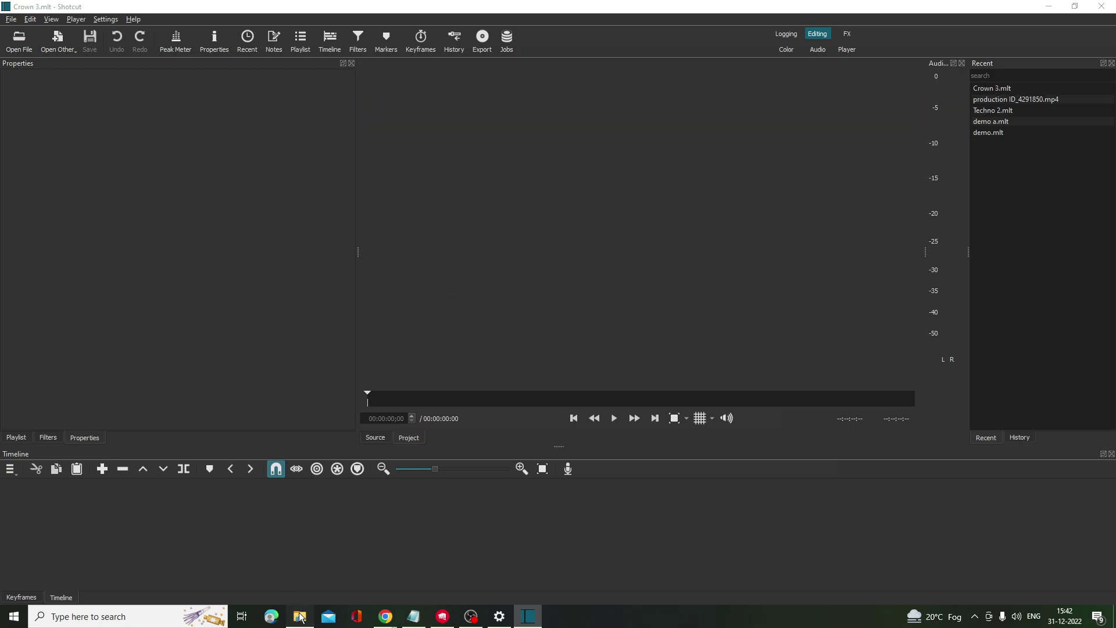
pyautogui.moveTo(609, 241); pyautogui.dragTo(200, 219)
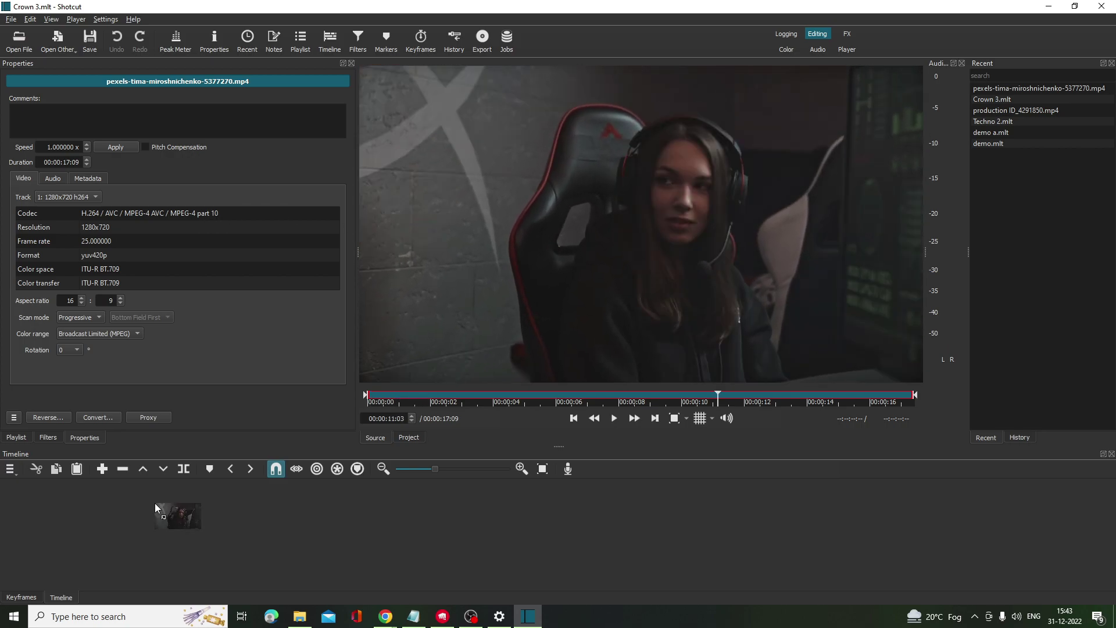
pyautogui.moveTo(155, 504); pyautogui.dragTo(142, 494)
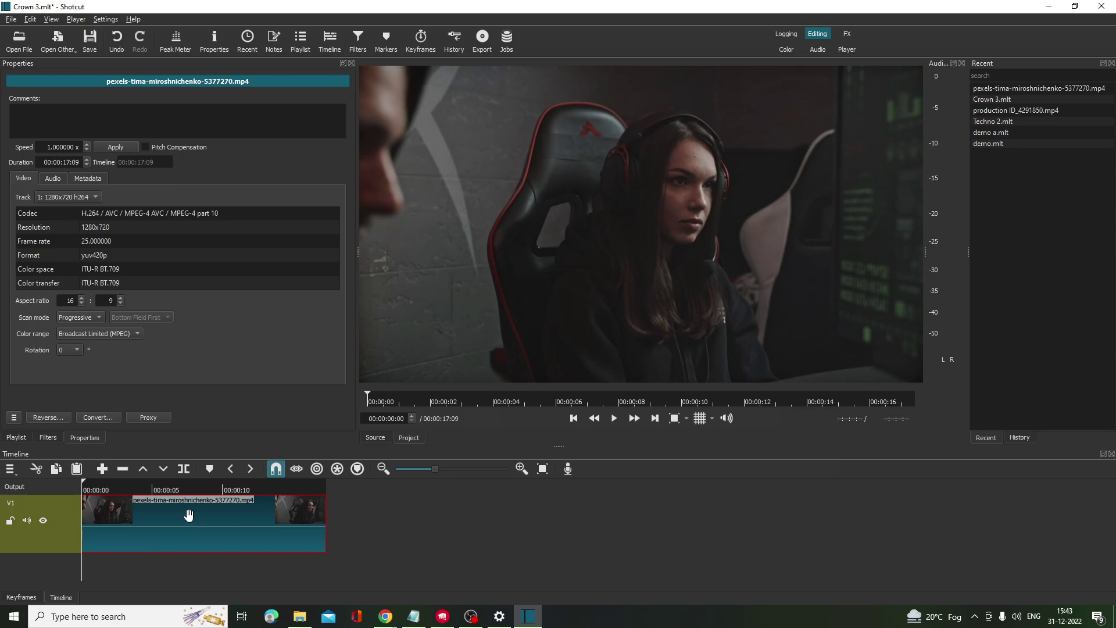
pyautogui.rightClick(218, 521)
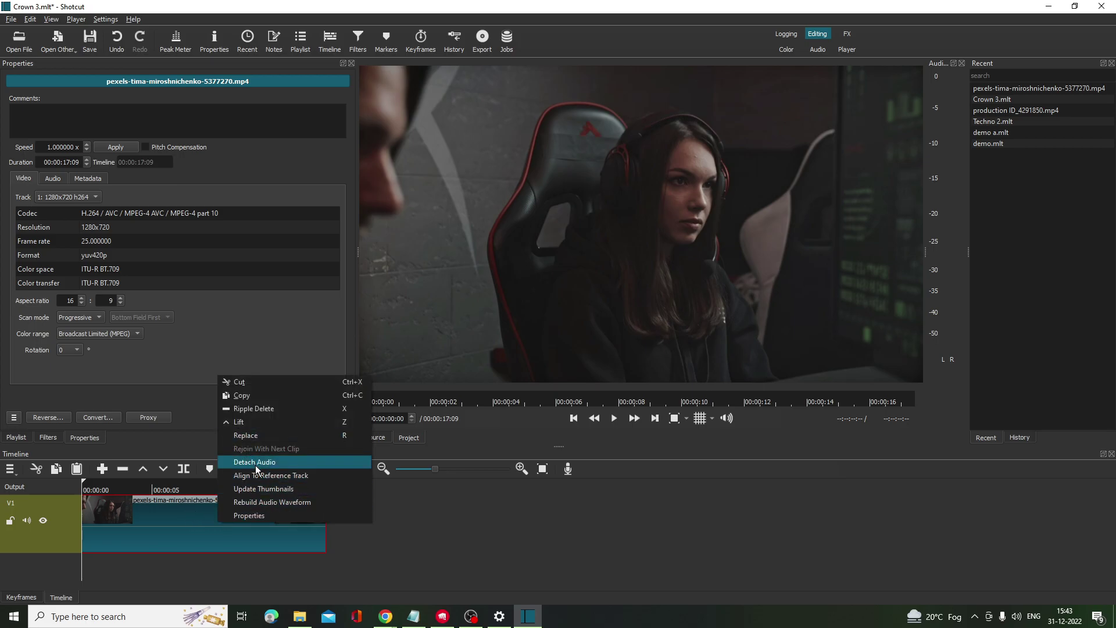
pyautogui.press('Escape')
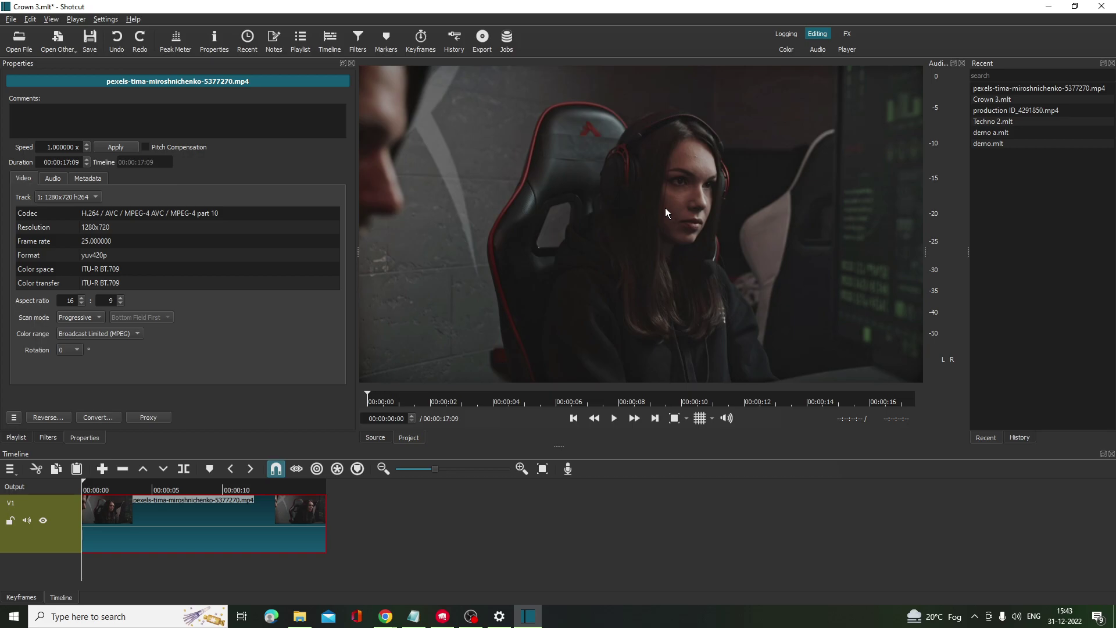
# - Close Shotcut and launch Kdenlive from Windows search with 'kdenlive'
pyautogui.click(1102, 8)
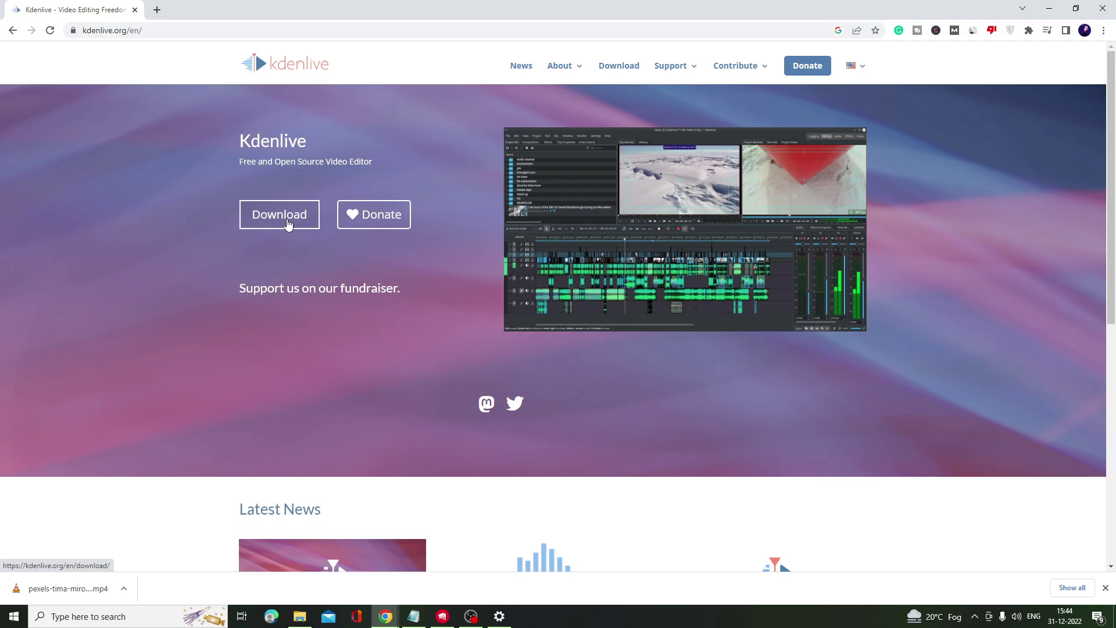
pyautogui.click(112, 617)
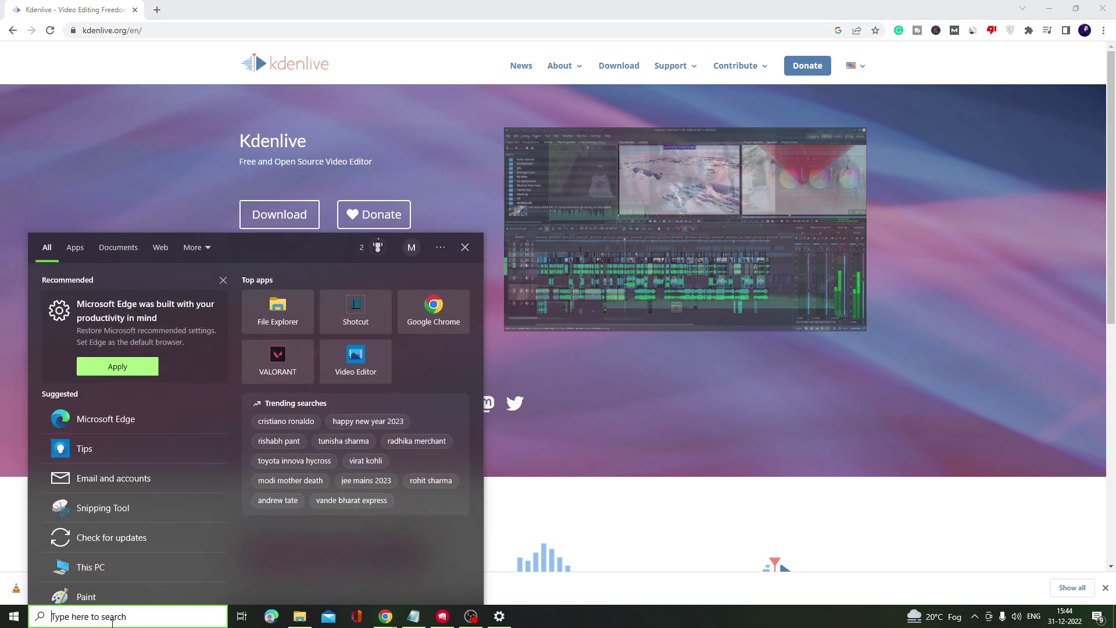
pyautogui.write('kdenlive')
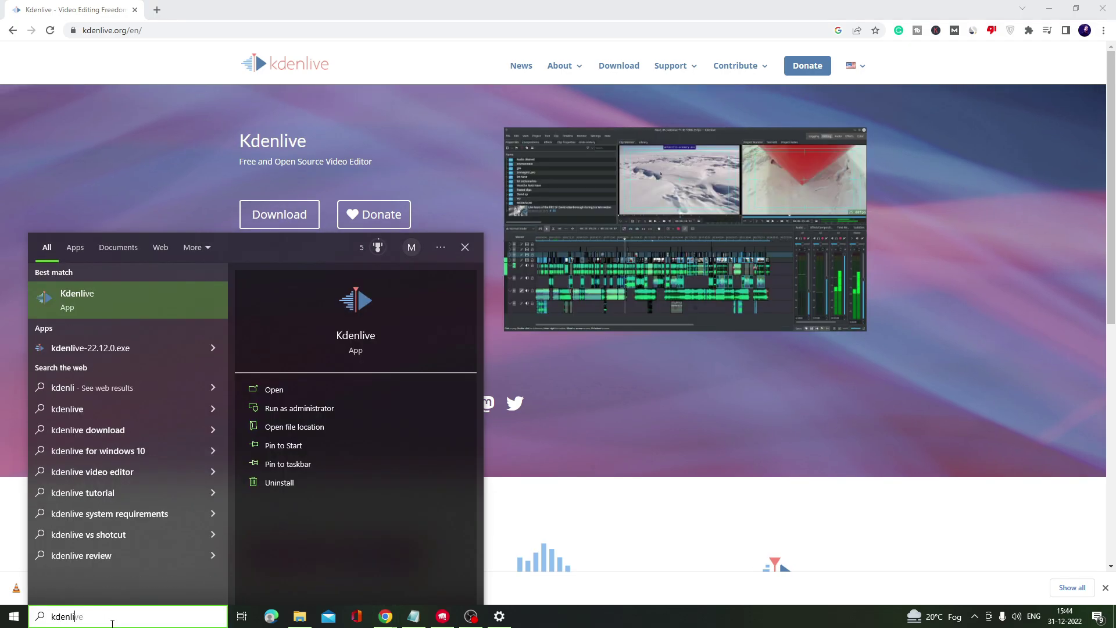
pyautogui.press('Return')
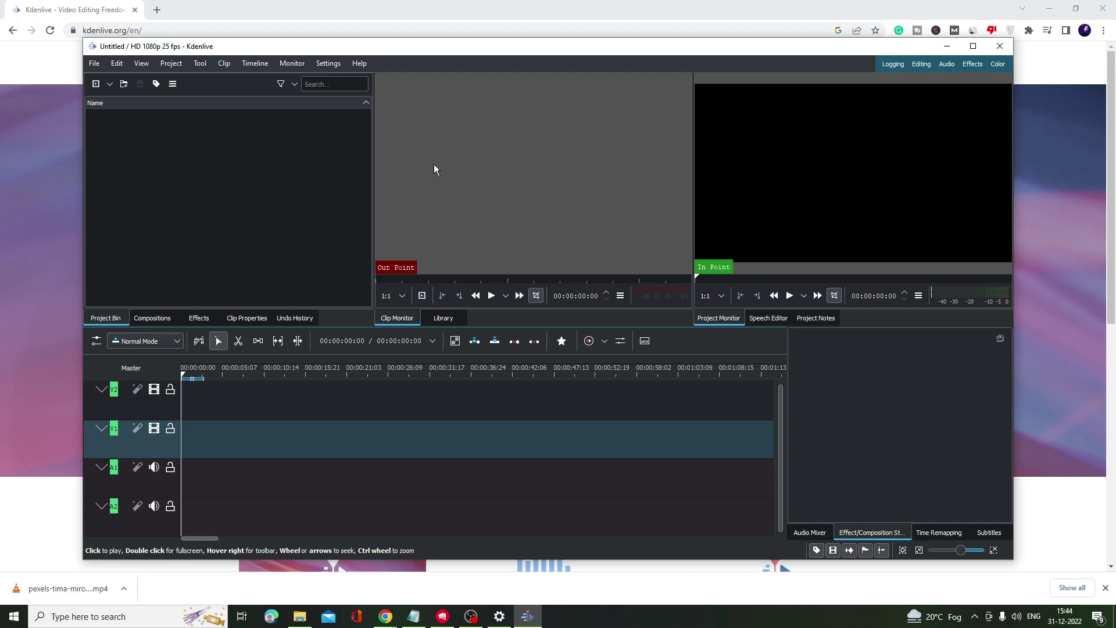
# - Import the pexels video from Downloads into the Kdenlive Project Bin and drag it onto the timeline
pyautogui.click(300, 616)
pyautogui.moveTo(617, 232); pyautogui.dragTo(243, 217)
pyautogui.click(212, 129)
pyautogui.moveTo(211, 129); pyautogui.dragTo(268, 399)
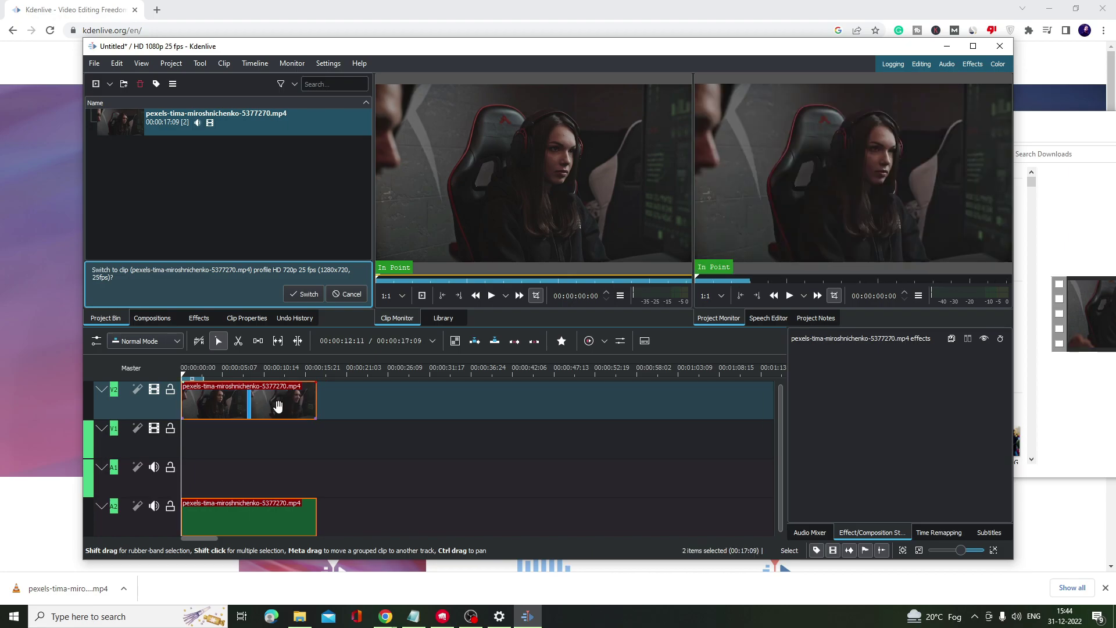
# - Browse the Timeline menu and the V2 clip's context menu without changing anything
pyautogui.click(254, 63)
pyautogui.click(484, 59)
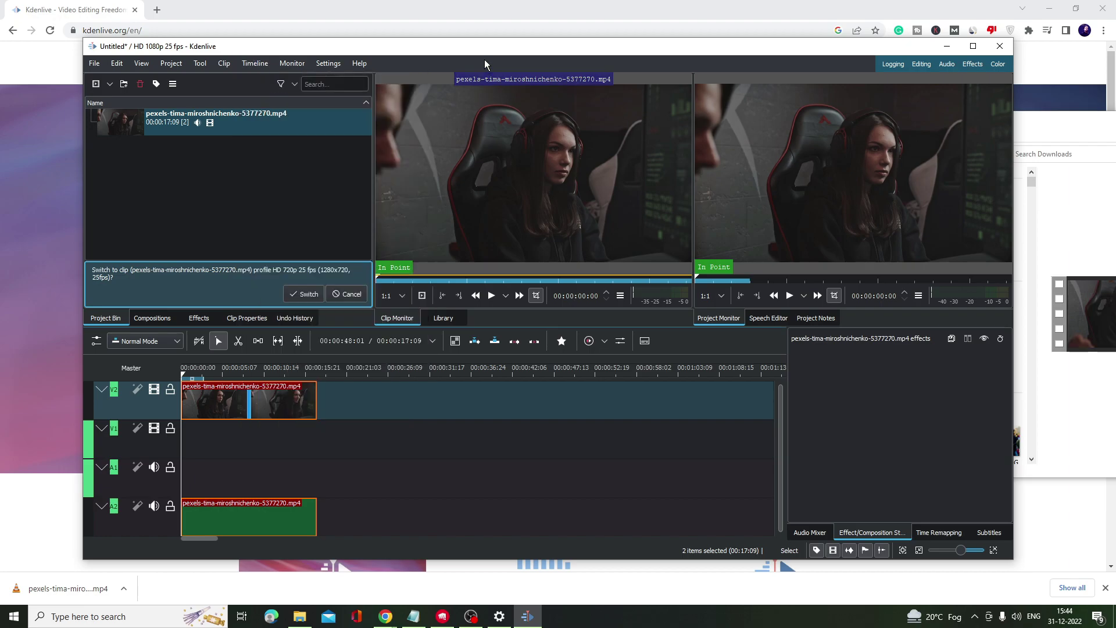
pyautogui.rightClick(271, 409)
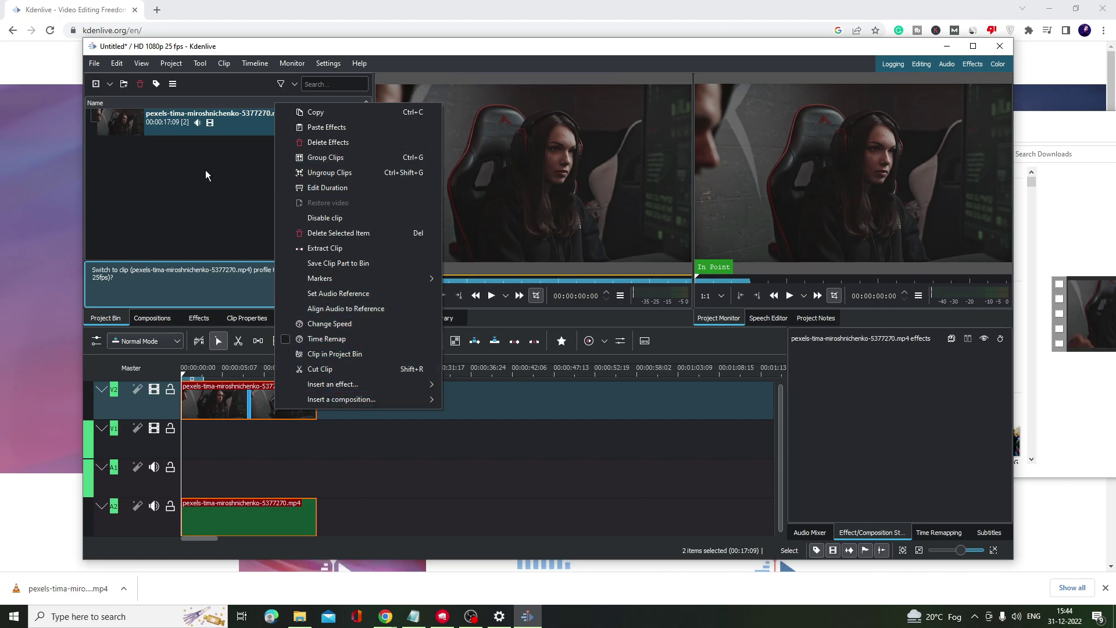
pyautogui.click(223, 199)
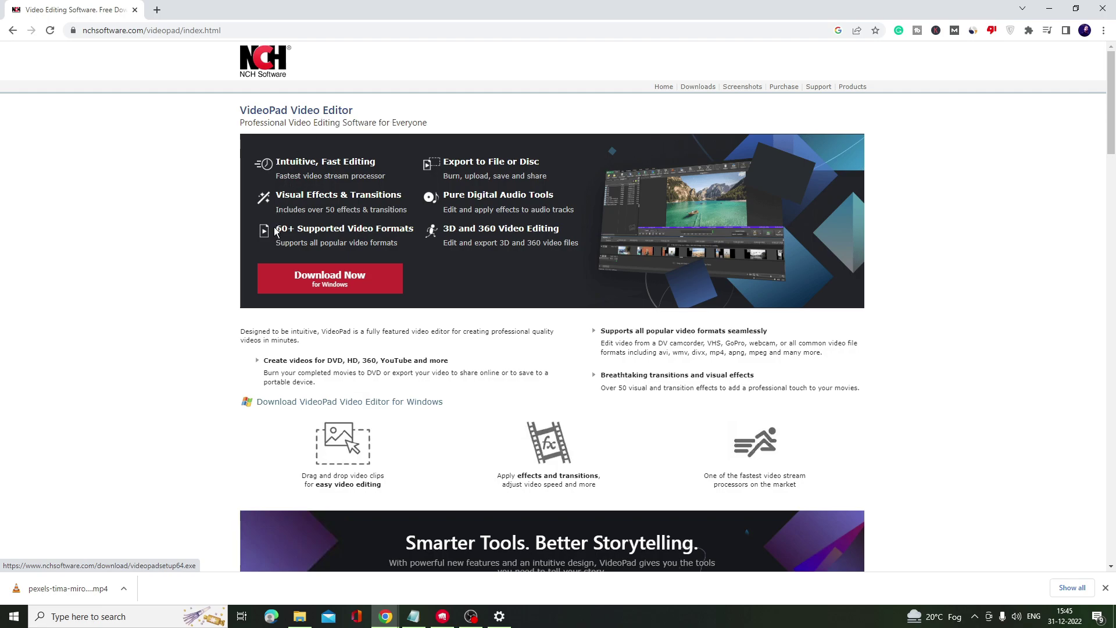
# - Search Windows for 'video' to find VideoPad Video Editor
pyautogui.click(335, 291)
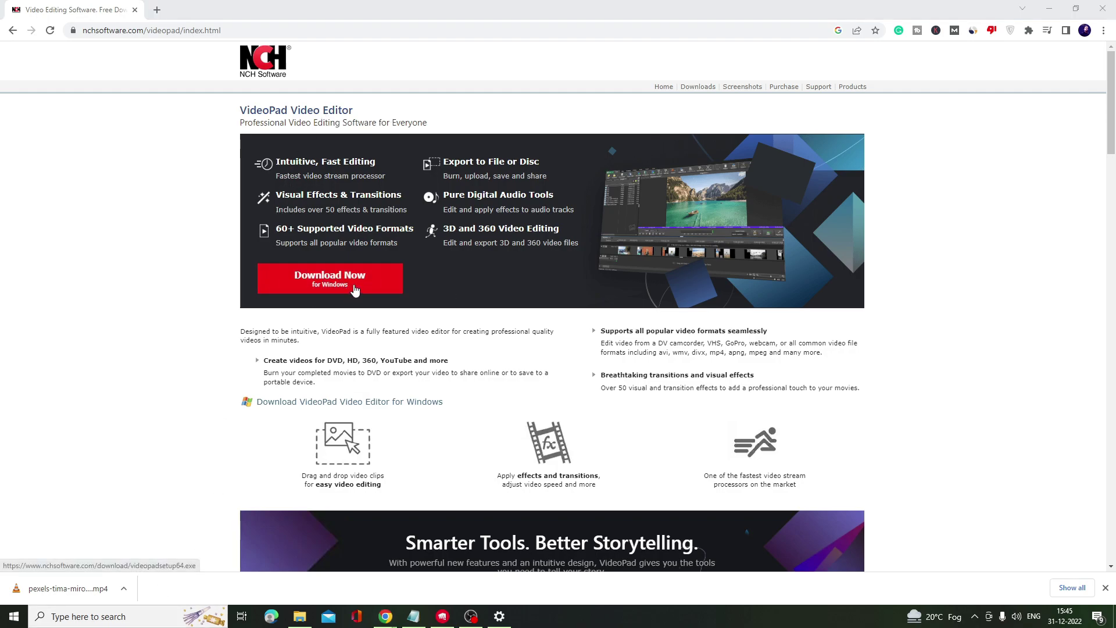
pyautogui.click(158, 618)
pyautogui.write('video')
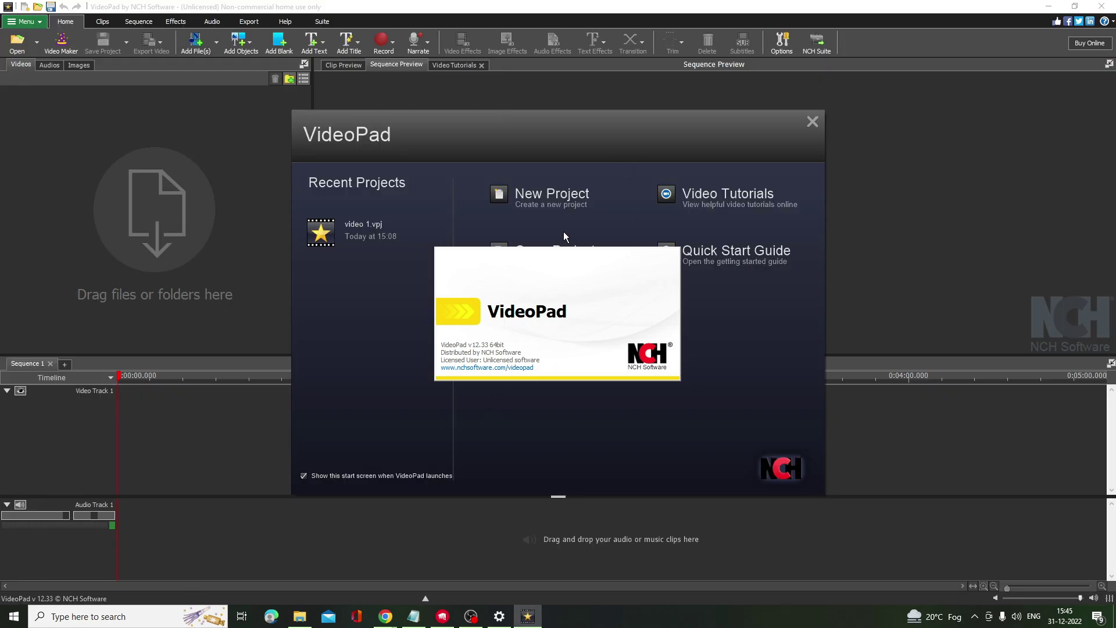
# - Start a new VideoPad project, import pexels-tima-miroshnichenko-5377270.mp4 and place it on Video Track 1
pyautogui.click(550, 195)
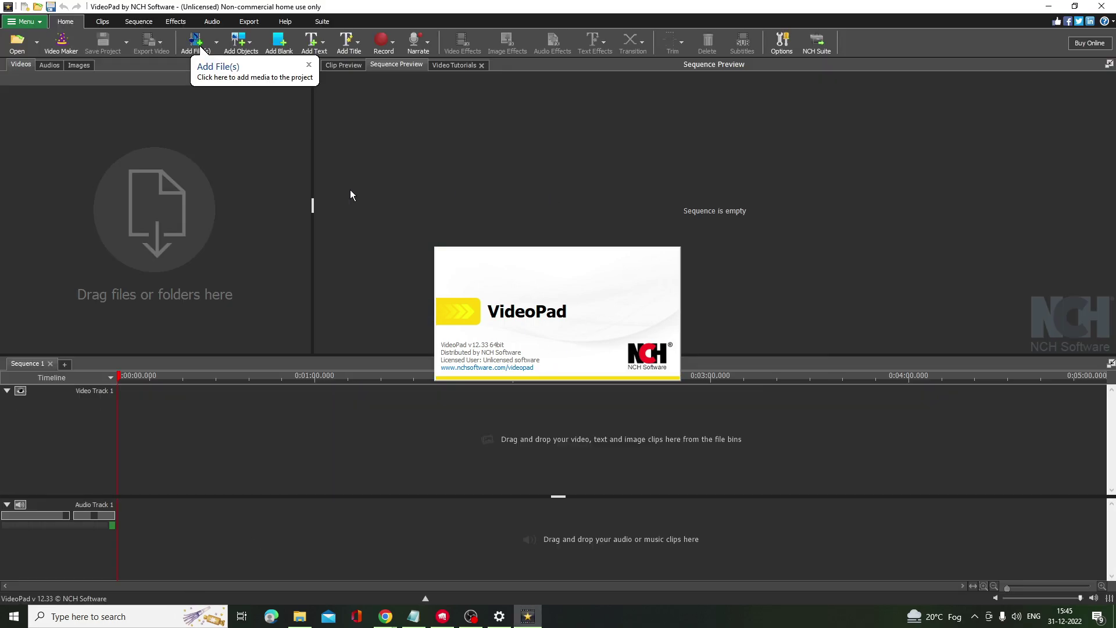
pyautogui.click(299, 616)
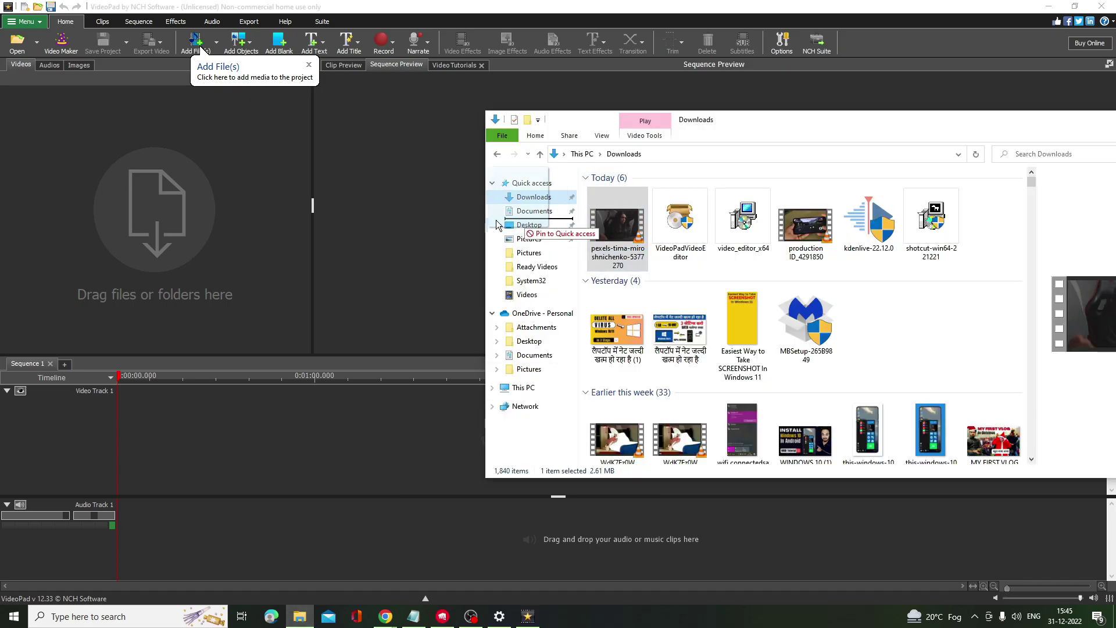
pyautogui.moveTo(618, 227); pyautogui.dragTo(168, 231)
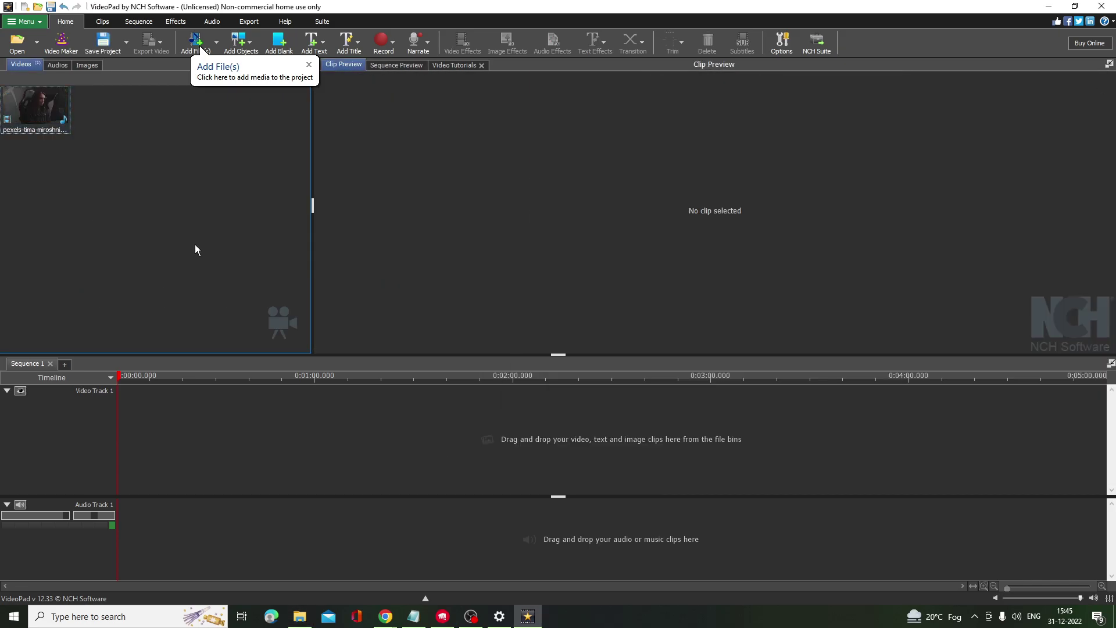
pyautogui.click(35, 114)
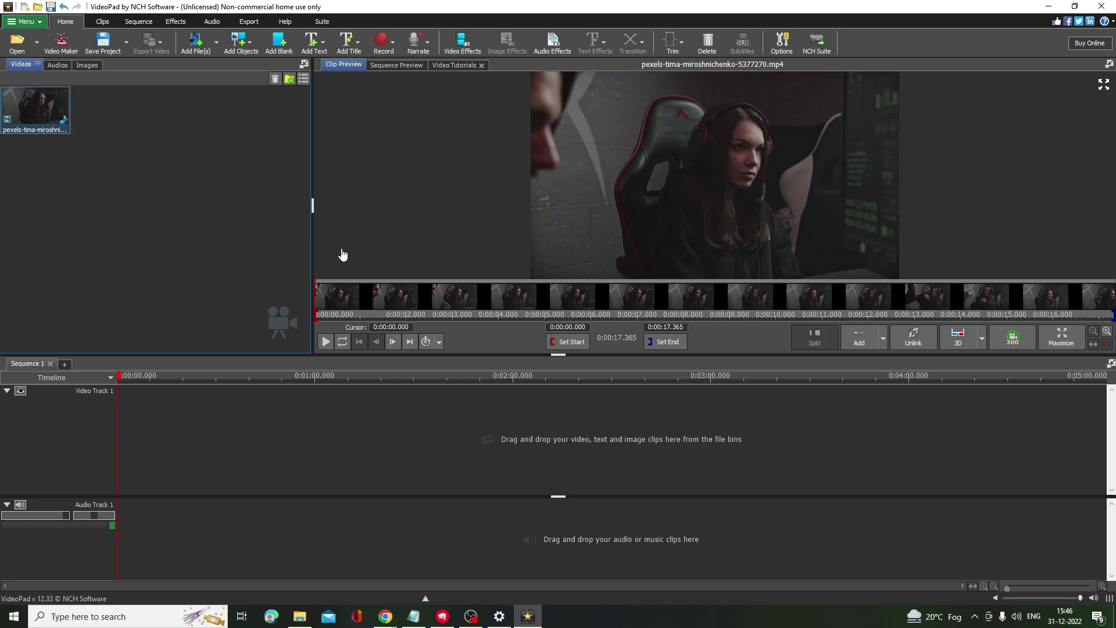
pyautogui.moveTo(35, 110); pyautogui.dragTo(305, 431)
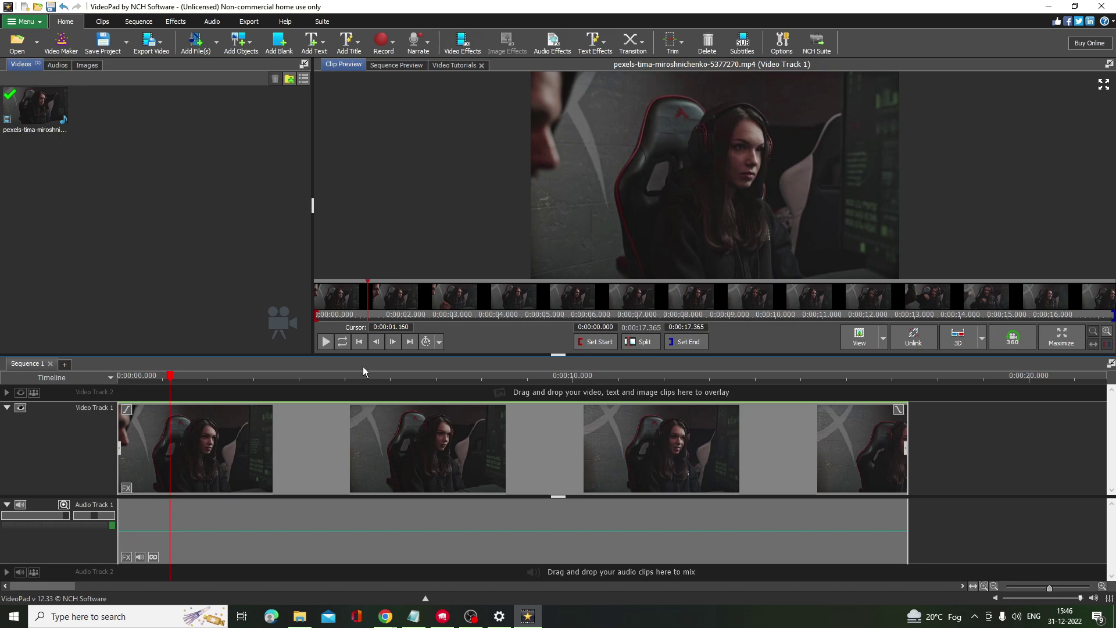
# - Look through the clip options, Add Blank and Record menus without changes, then play Sequence 1
pyautogui.rightClick(242, 423)
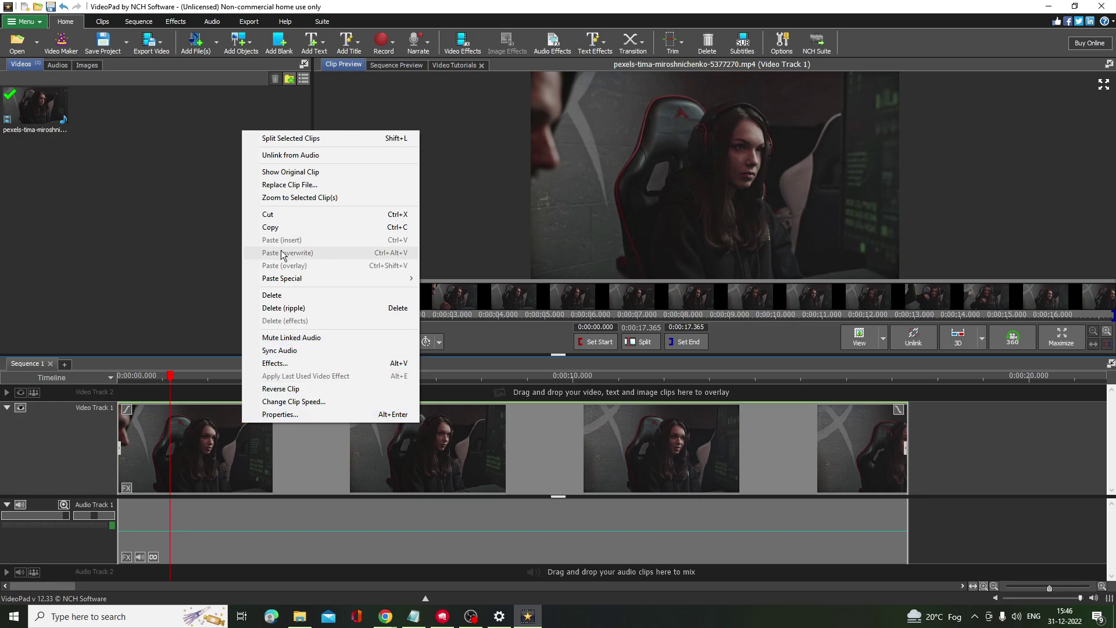
pyautogui.click(281, 154)
pyautogui.click(323, 42)
pyautogui.click(282, 50)
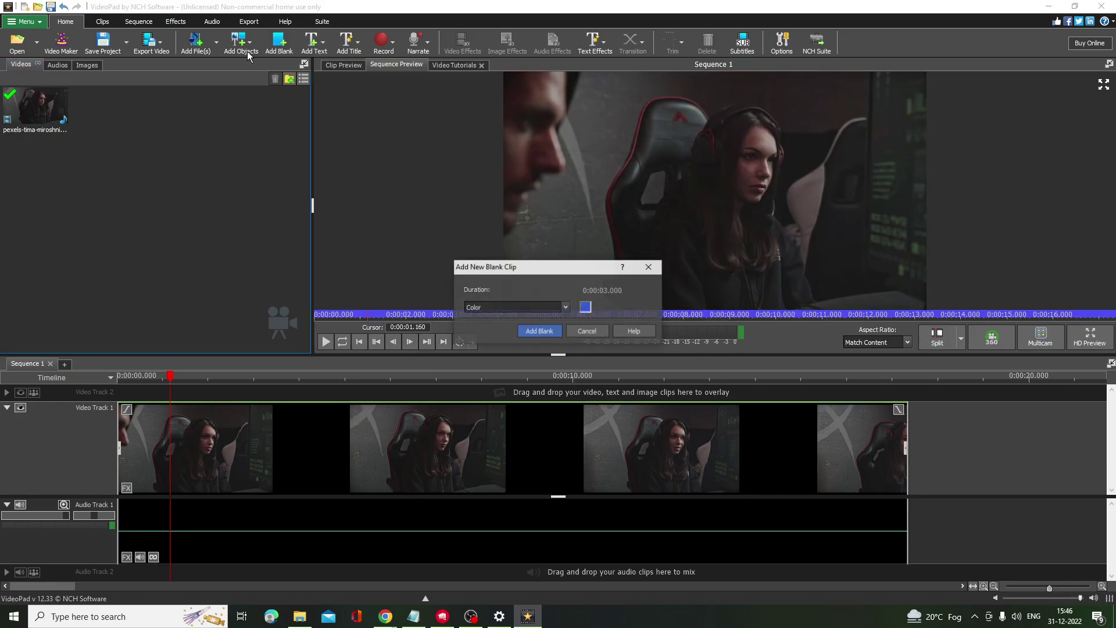
pyautogui.click(645, 268)
pyautogui.click(393, 47)
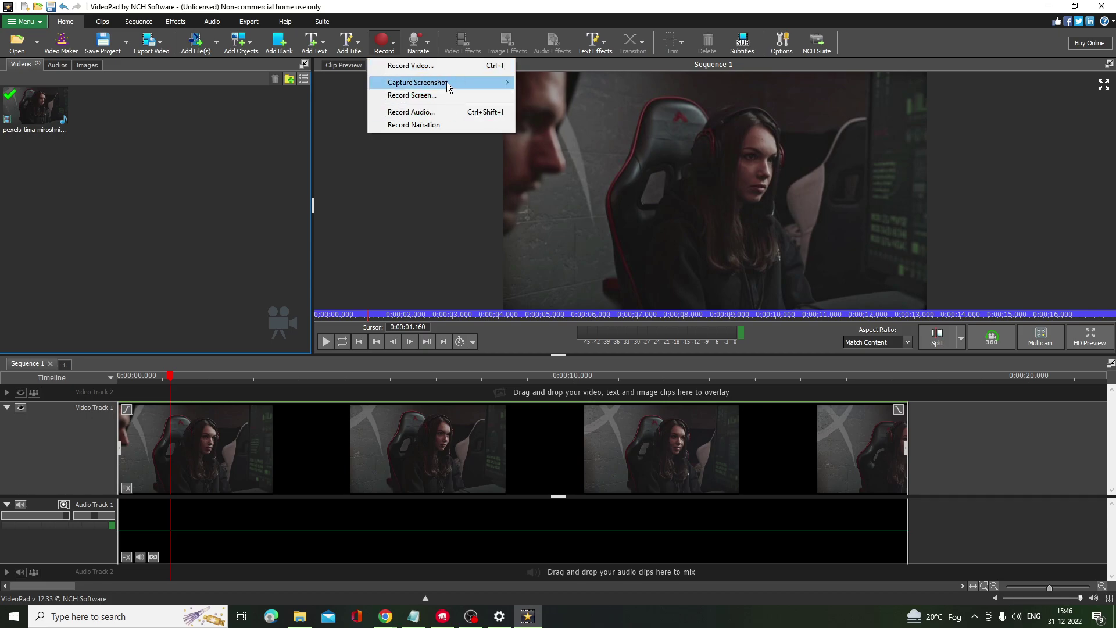
pyautogui.click(333, 104)
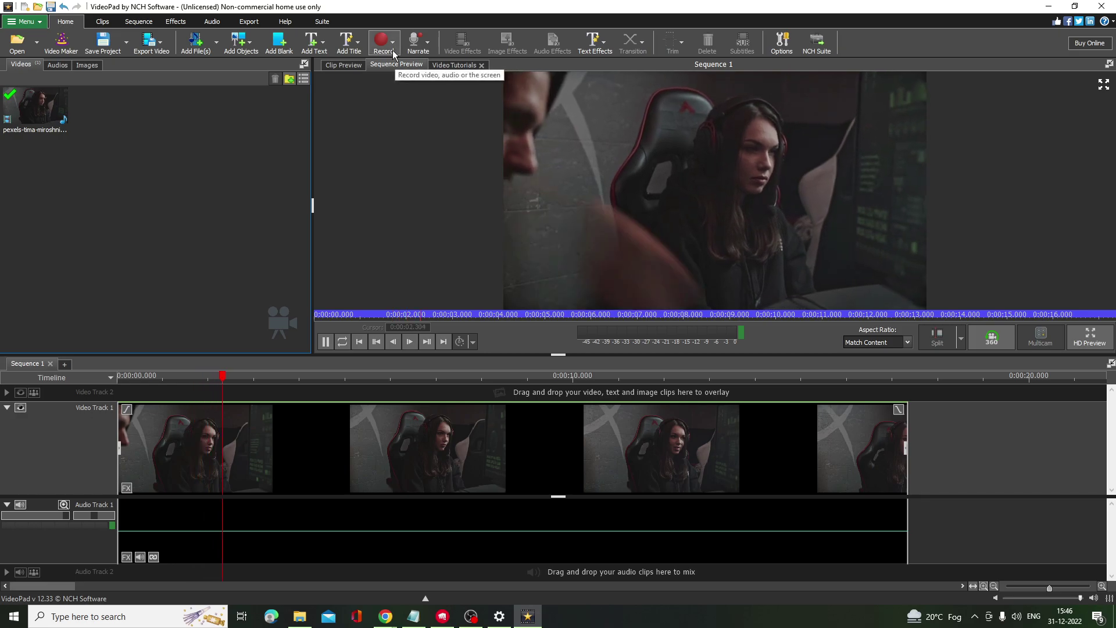